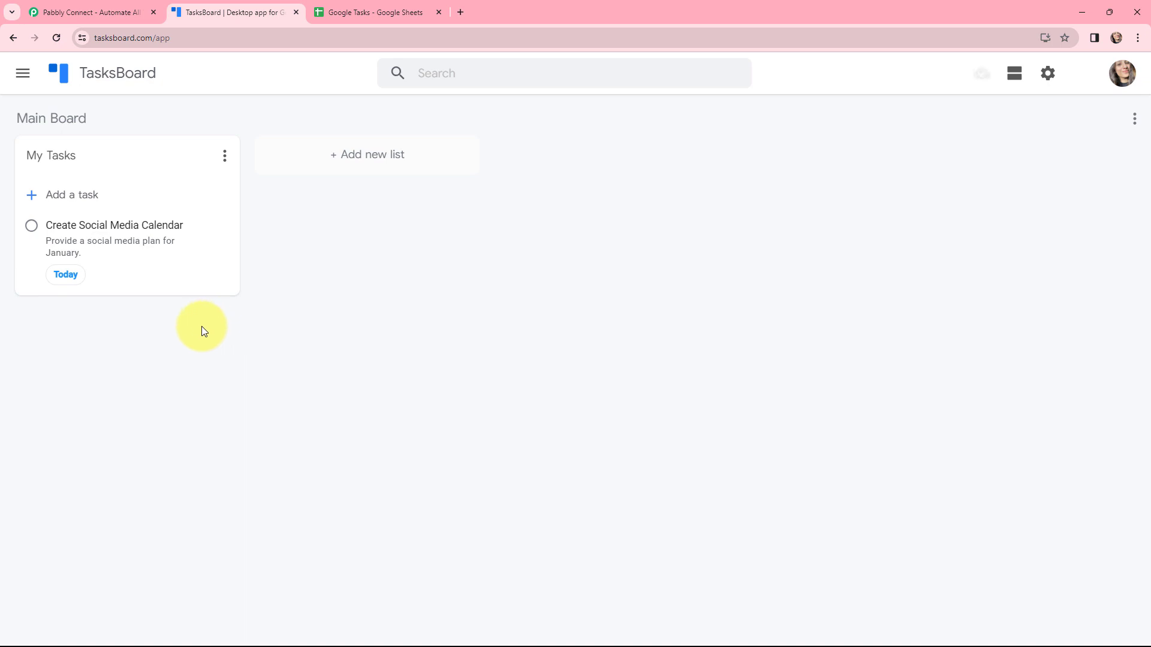
Step: Go to the Pabbly website, sign in to the existing account and open Pabbly Connect
key("ctrl+Tab")
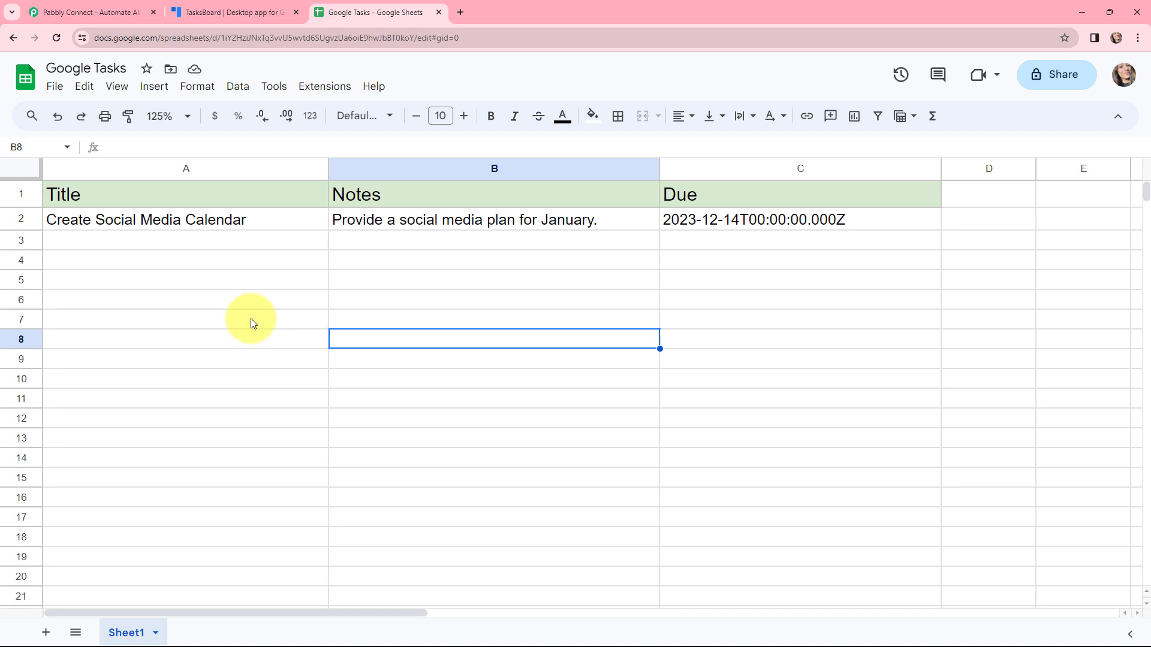
key("ctrl+Tab")
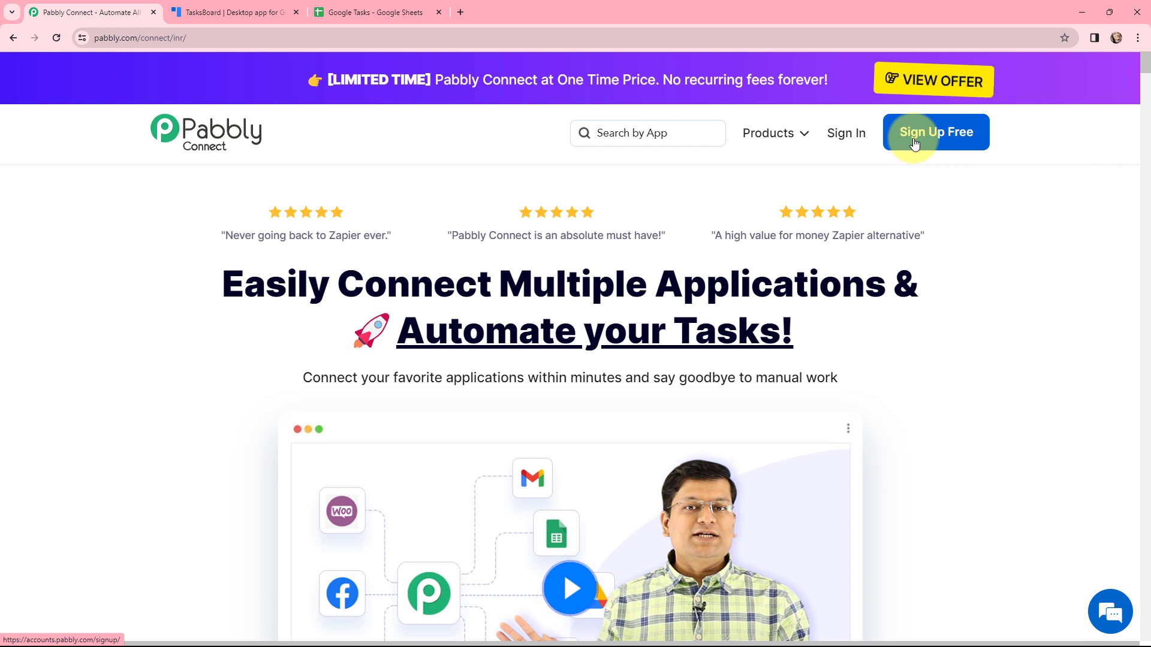
left_click(846, 134)
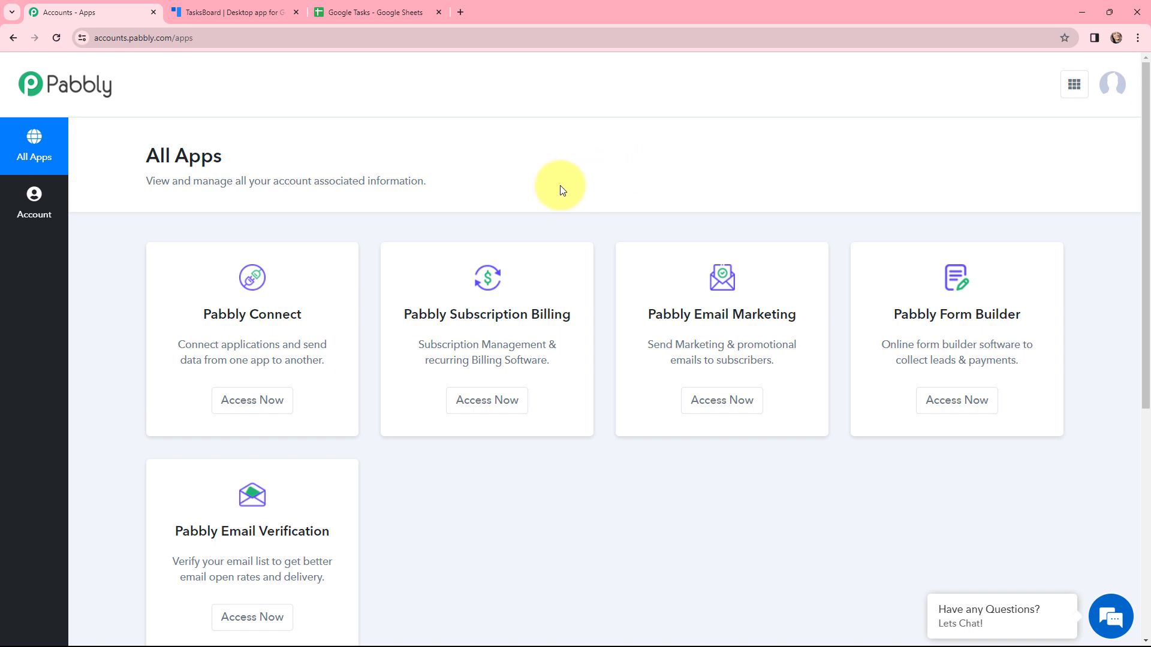
left_click(258, 404)
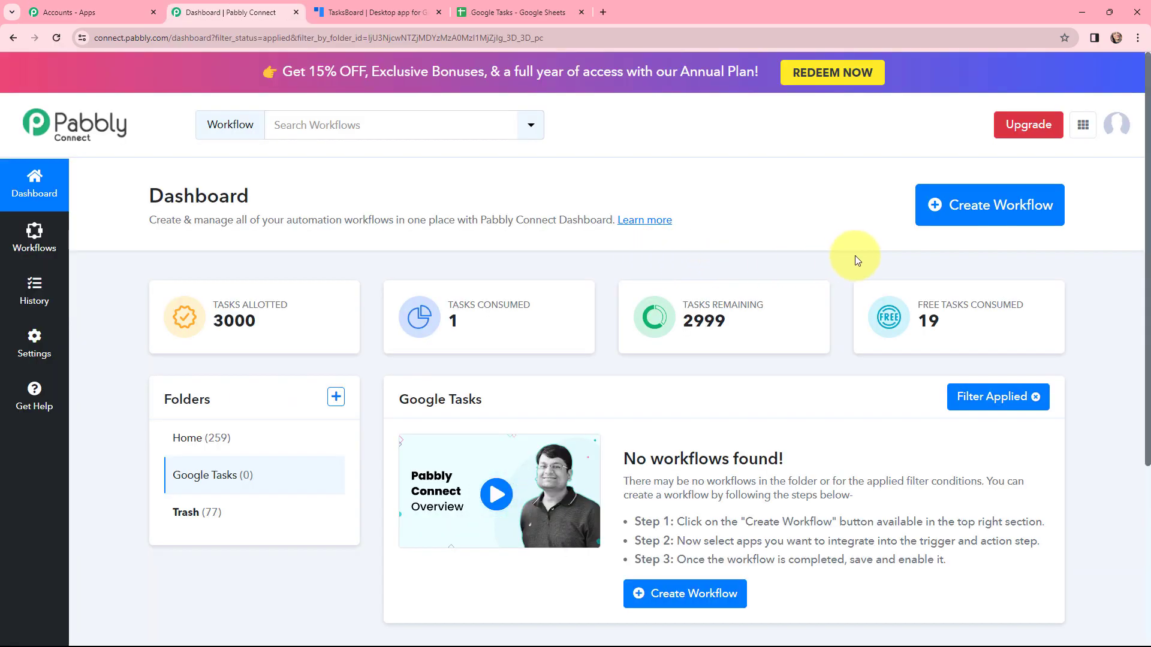
Step: Create a workflow named "Add Tasks in Google Sheets from Google Tasks" in the Google Tasks folder
left_click(971, 210)
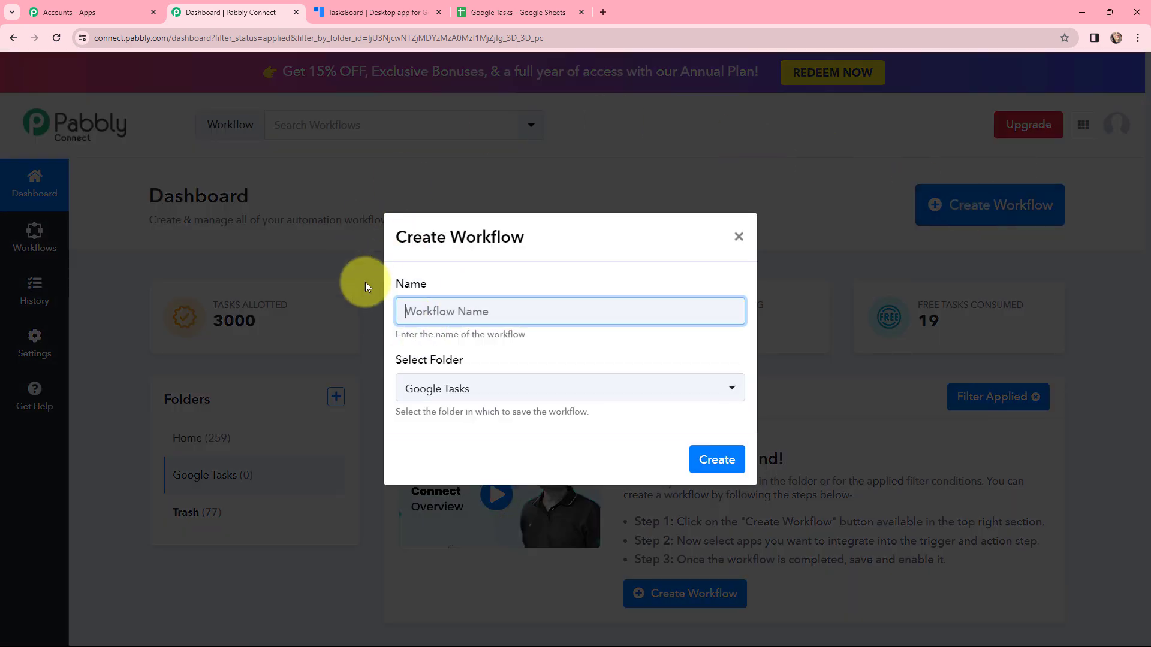
type("Add Tasks in Google Sheets from Google Tasks")
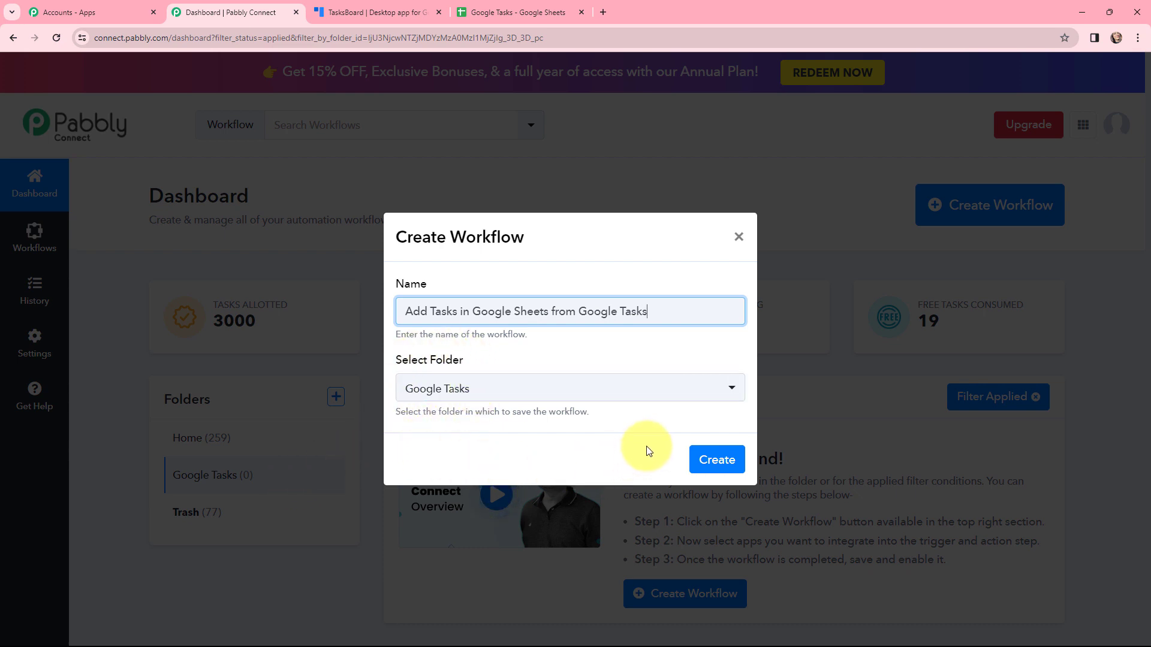
left_click(713, 460)
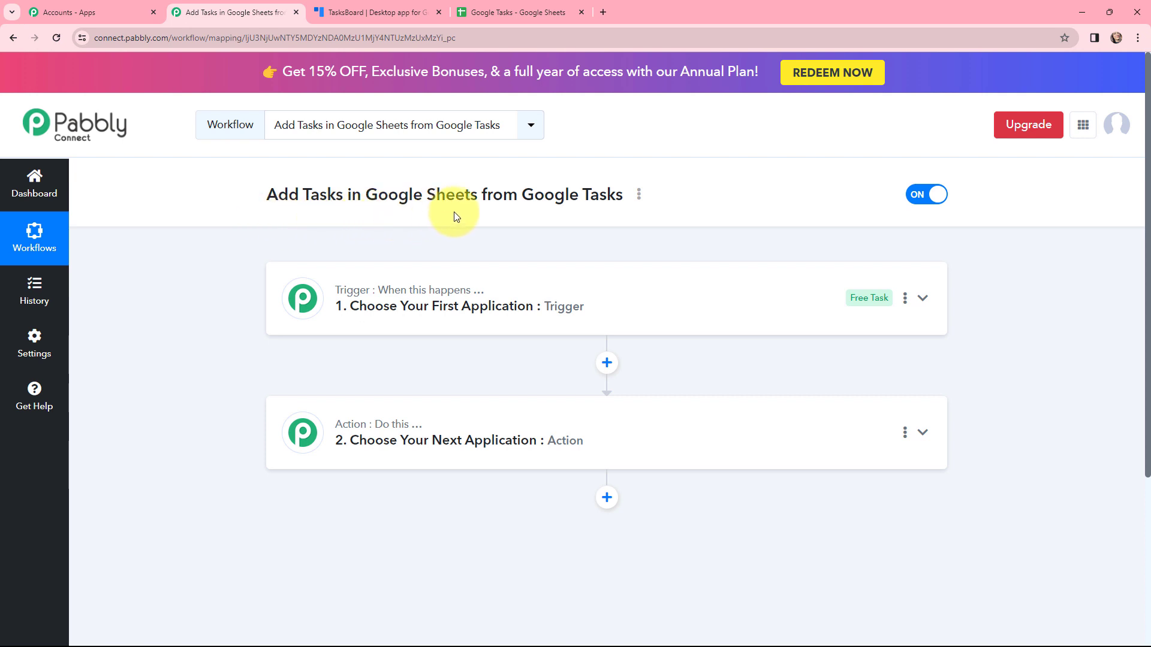
Step: Set the workflow's trigger application to Google Tasks with the trigger event New Task
left_click(301, 296)
left_click(356, 383)
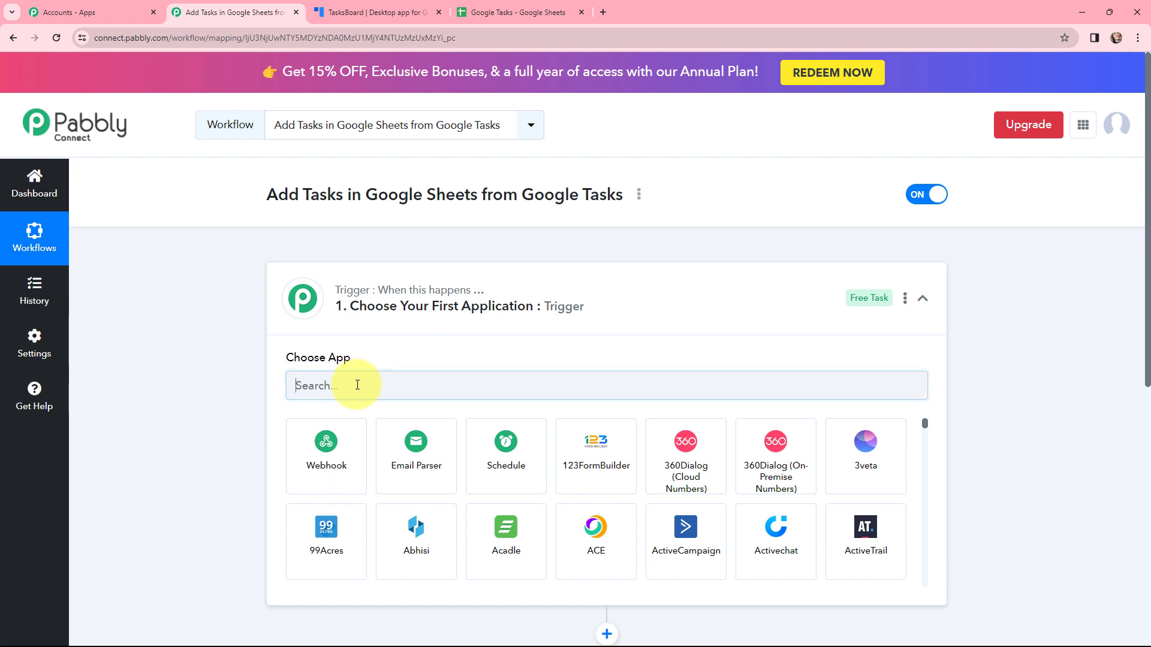
type("go")
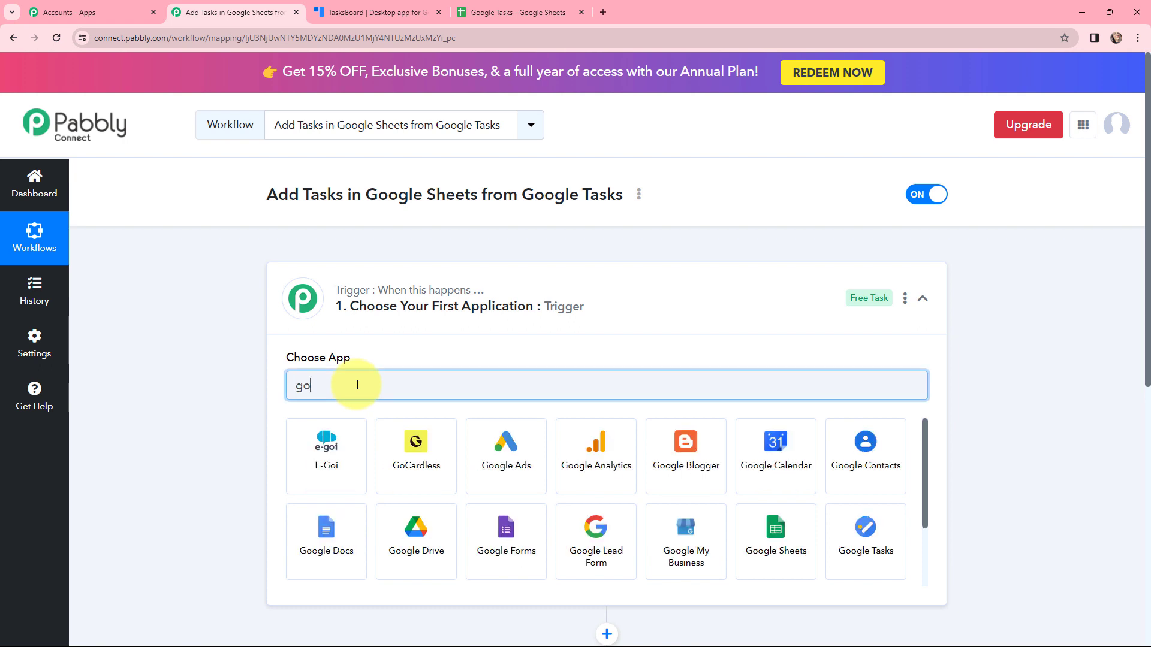
type("ogle tas")
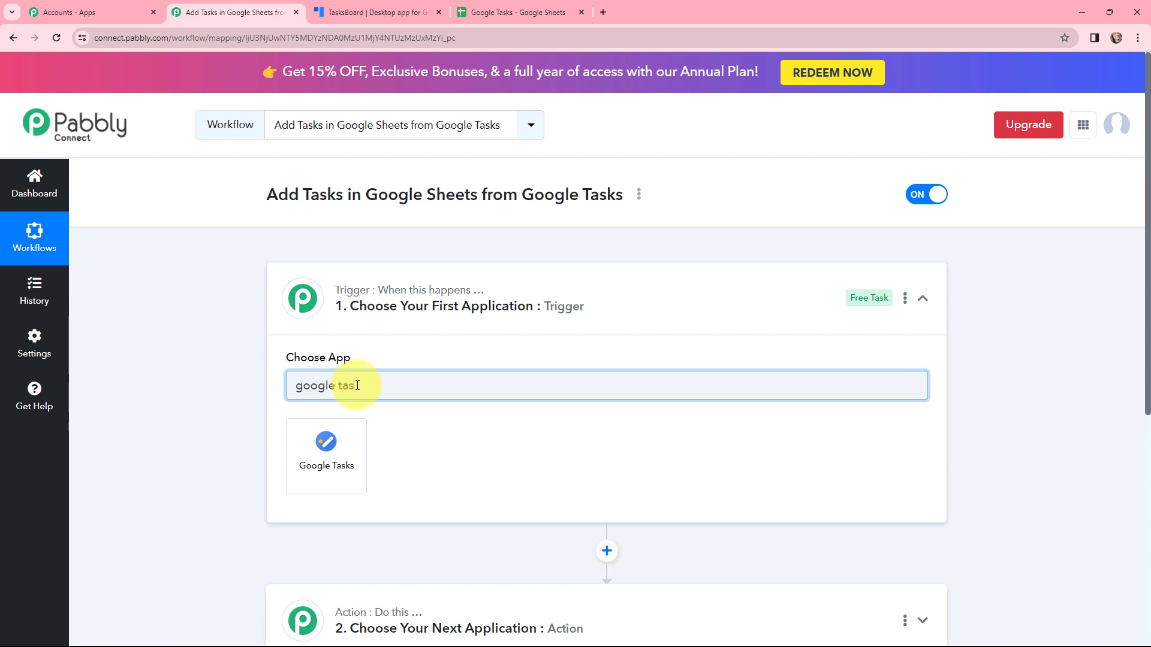
left_click(336, 445)
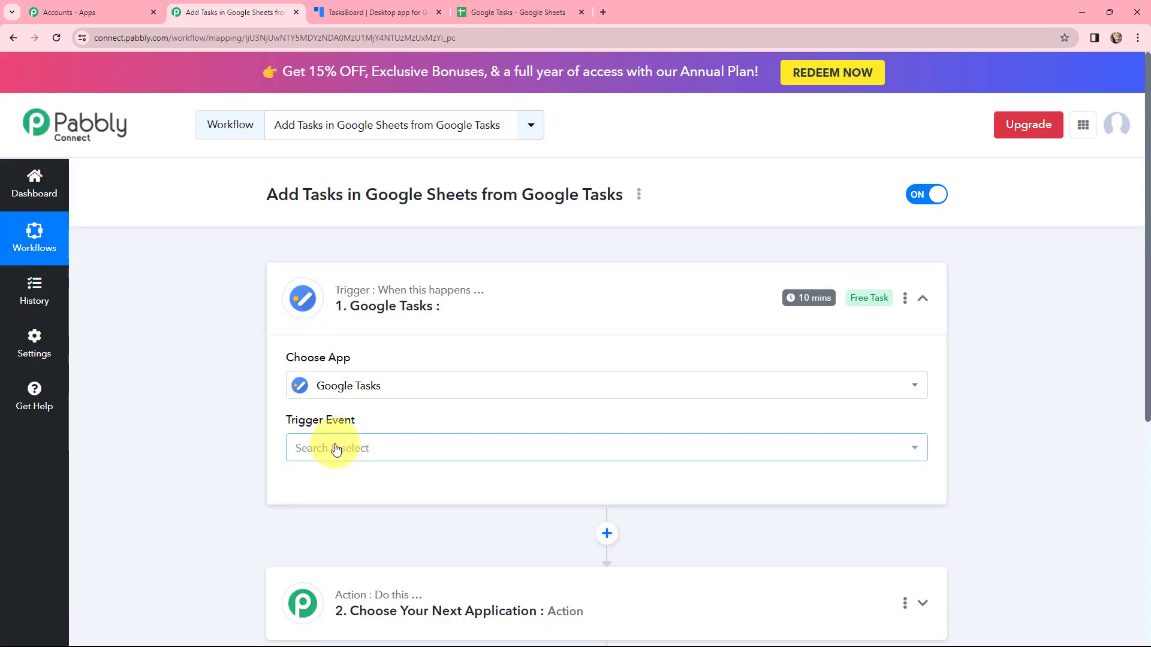
left_click(334, 448)
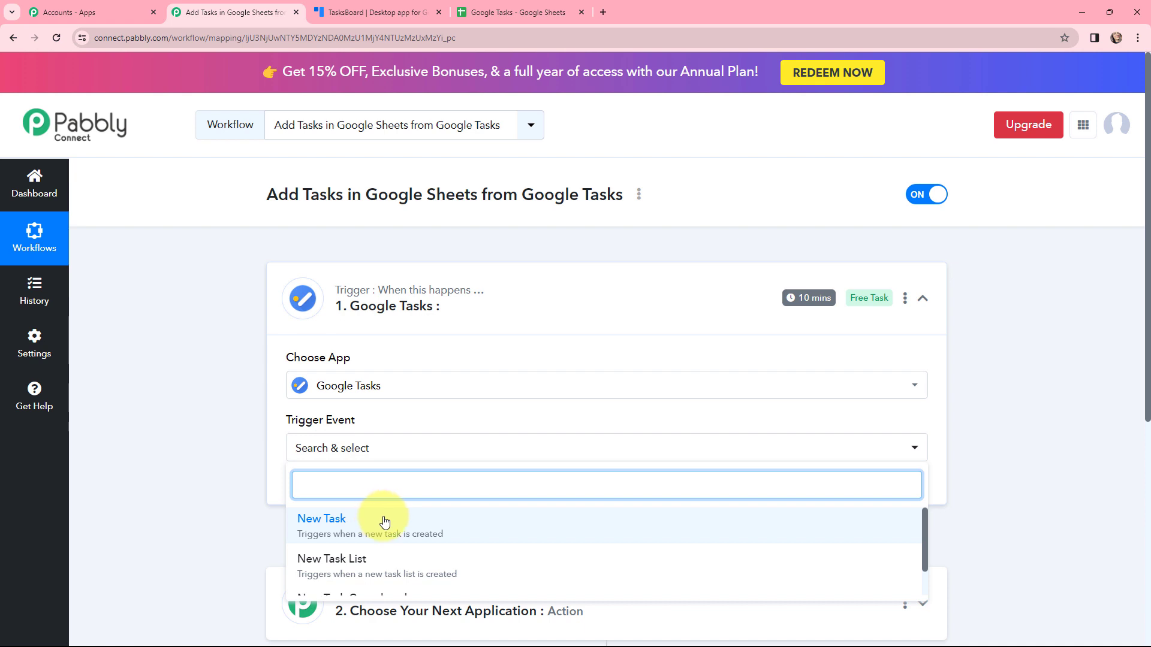
left_click(338, 523)
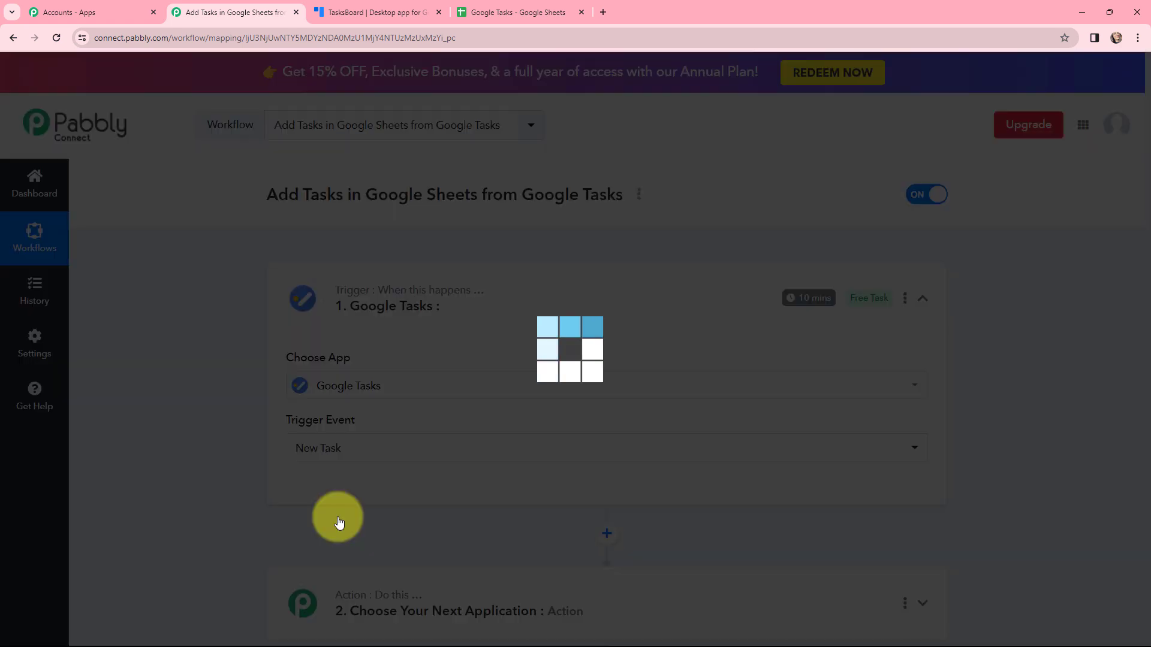
Step: Set the workflow's action application to Google Sheets with the action event Add New Row
scroll(237, 438, "down", 3)
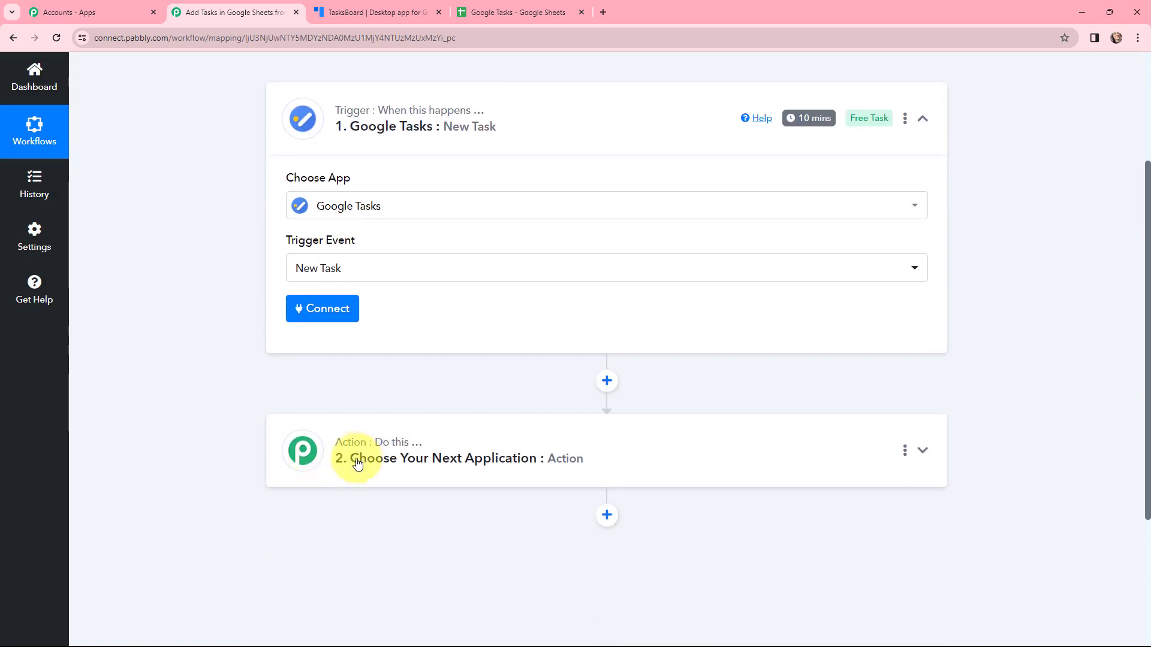
left_click(351, 457)
left_click(390, 317)
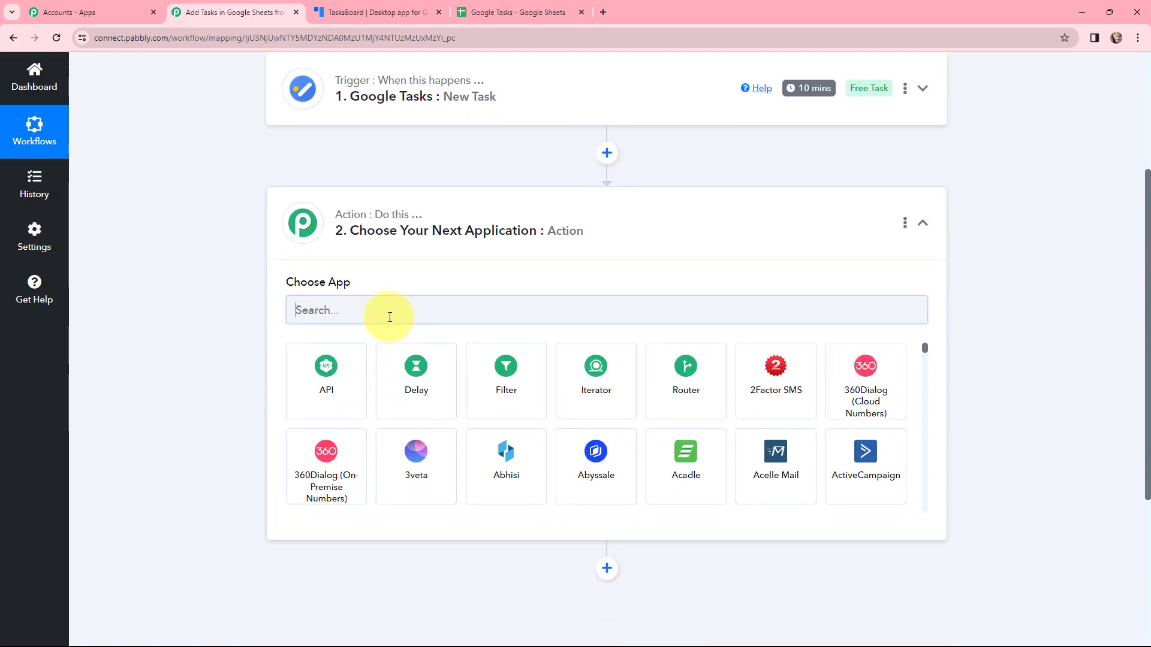
type("goog")
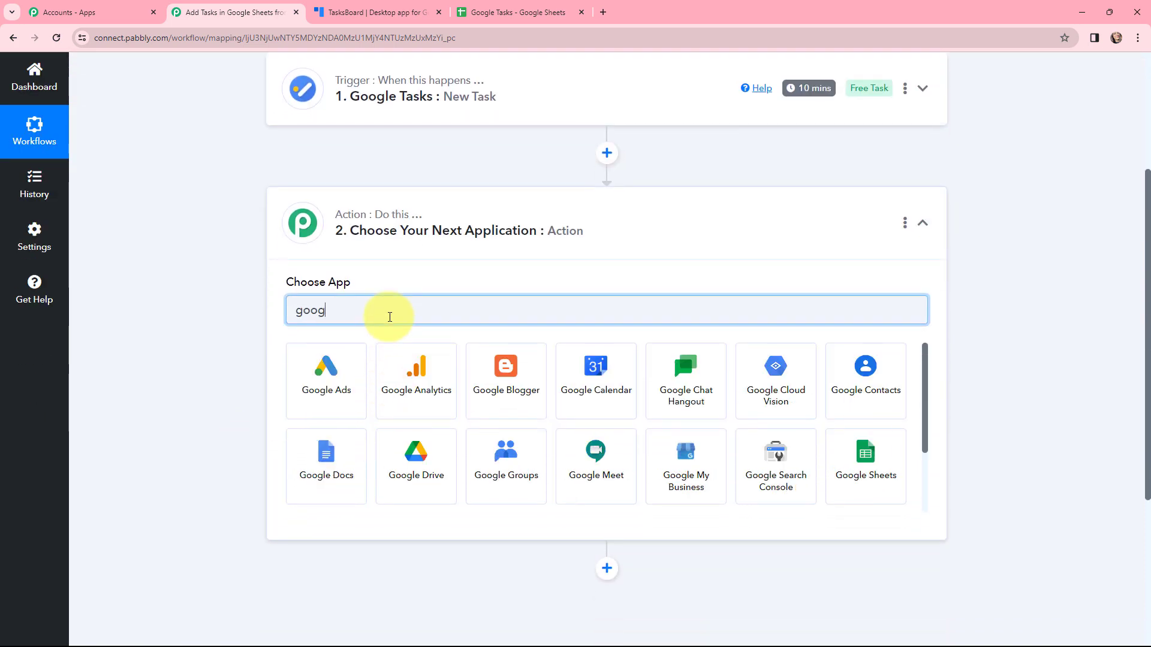
type("le s")
left_click(408, 370)
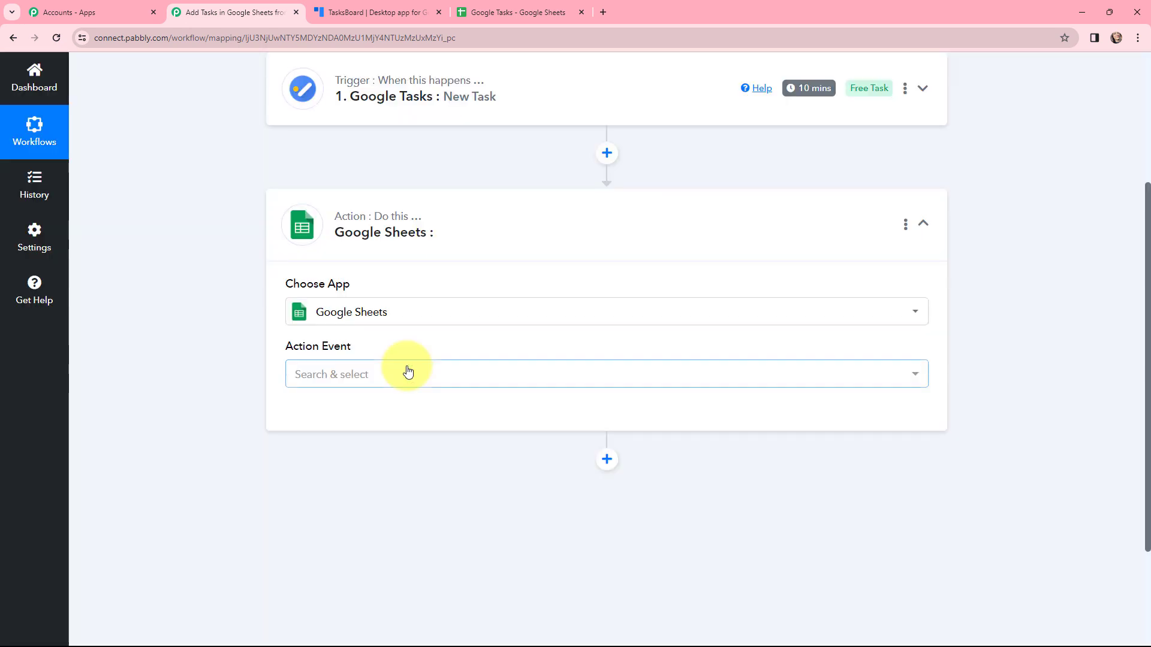
left_click(408, 372)
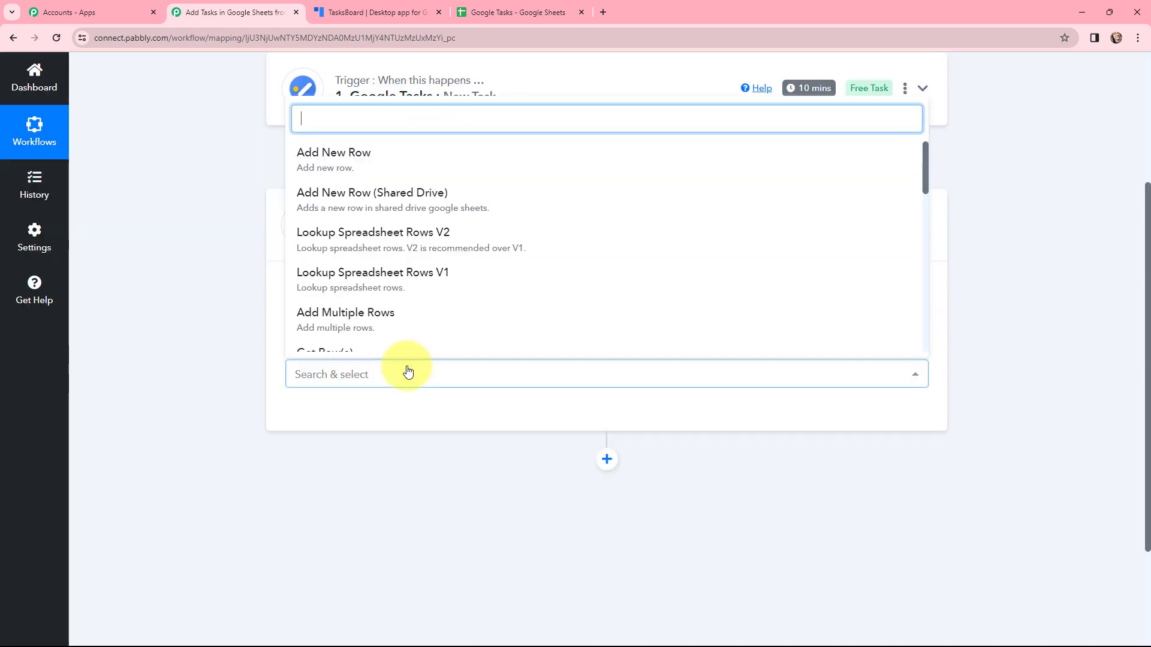
left_click(333, 170)
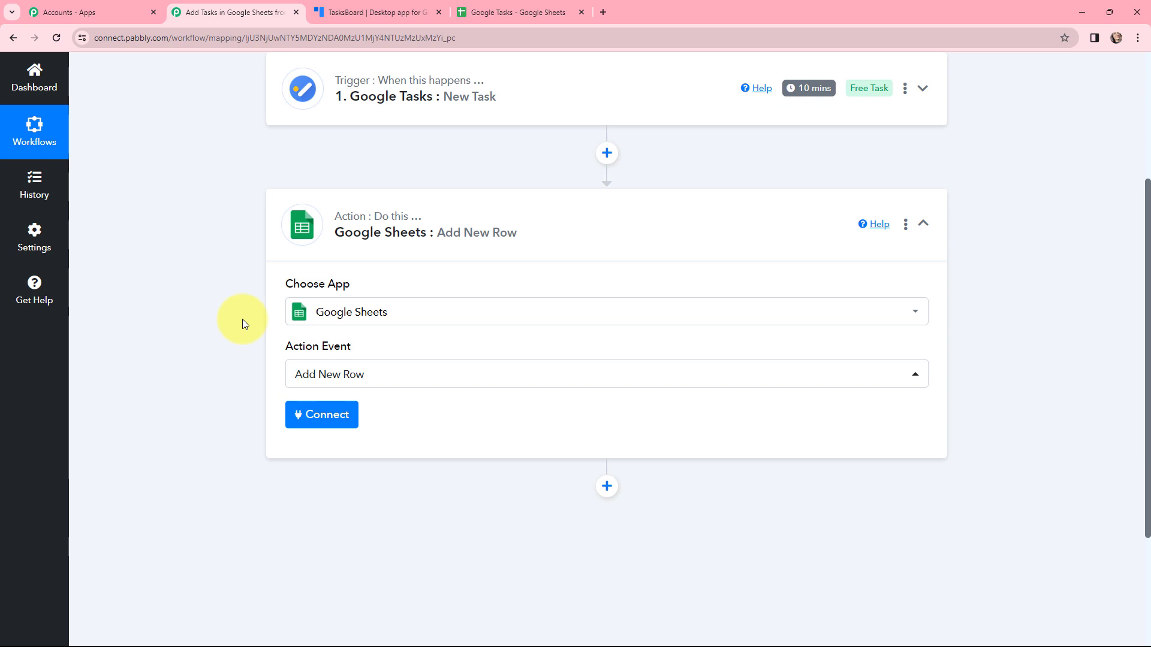
Step: Review the settings of the Google Tasks trigger and the Google Sheets action in the workflow
scroll(242, 319, "up", 1)
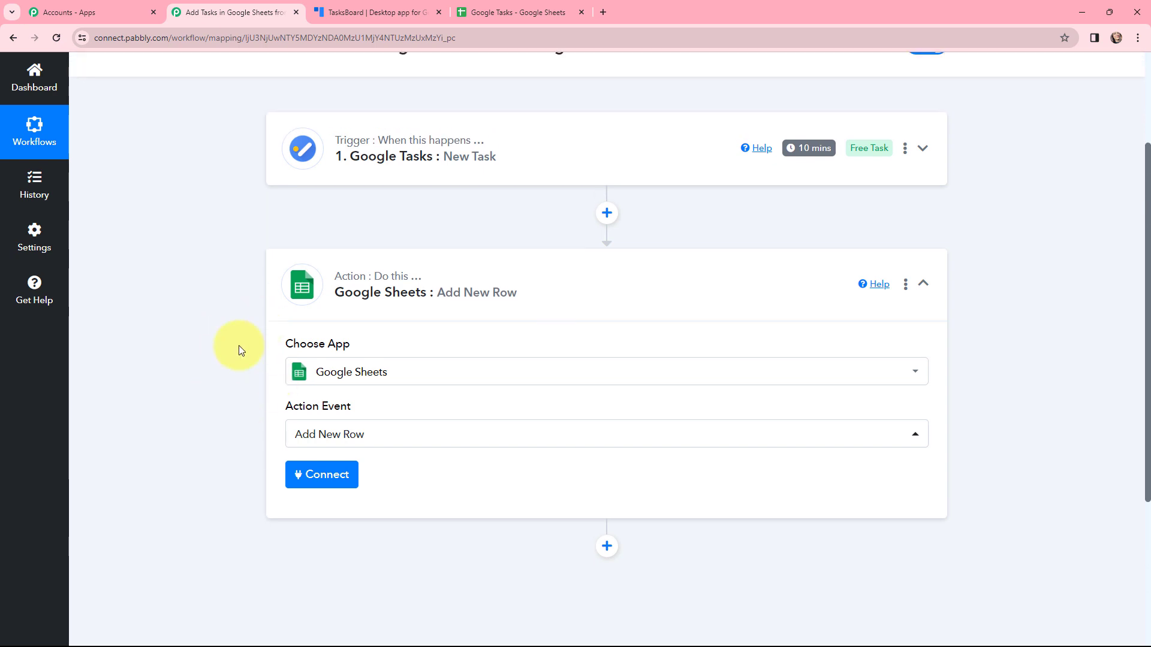
scroll(240, 350, "up", 3)
left_click(319, 277)
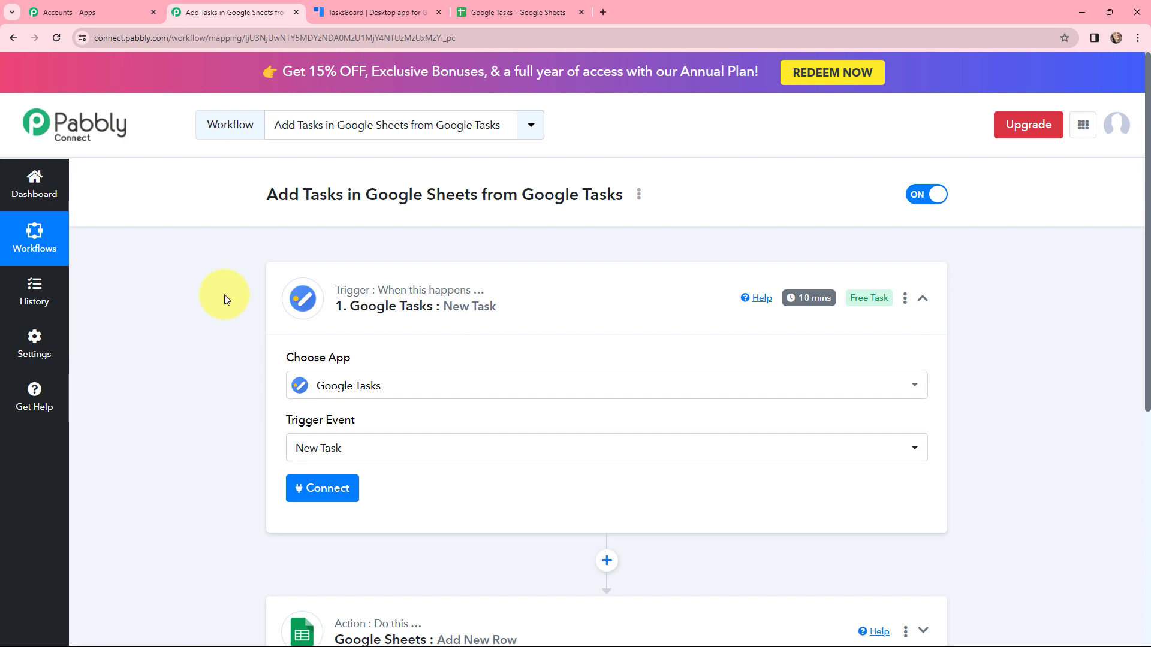
scroll(224, 293, "down", 4)
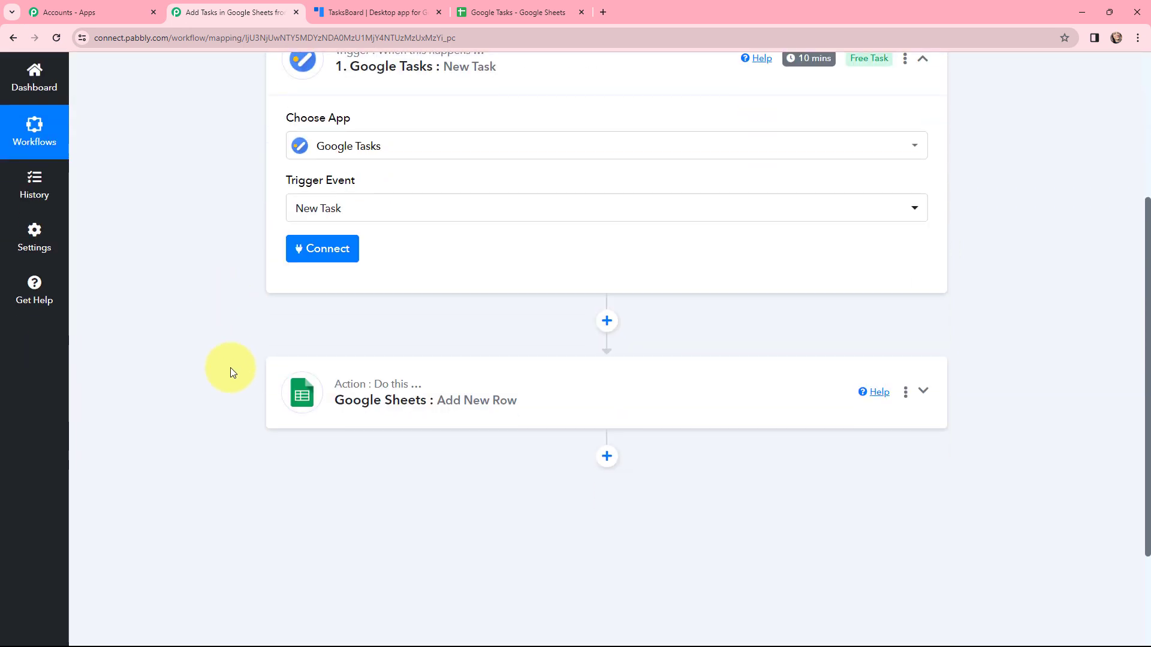
left_click(317, 378)
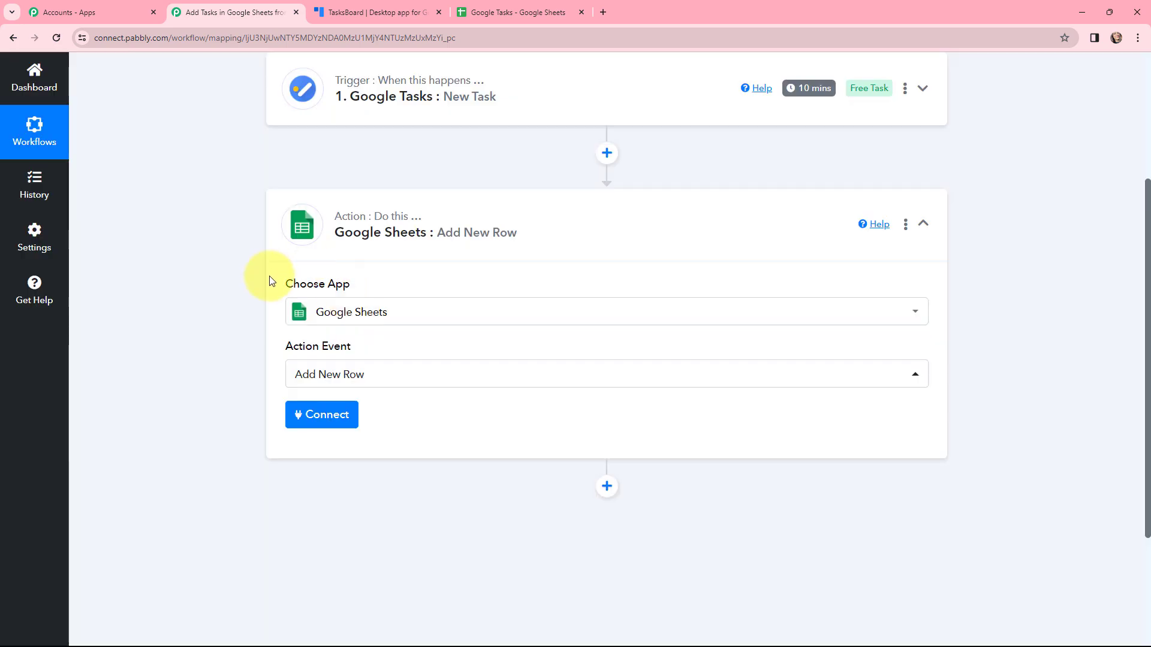
Step: Connect the Google Tasks trigger through a new connection, signing in with Google and allowing Pabbly Connect access to the tasks
scroll(236, 275, "up", 4)
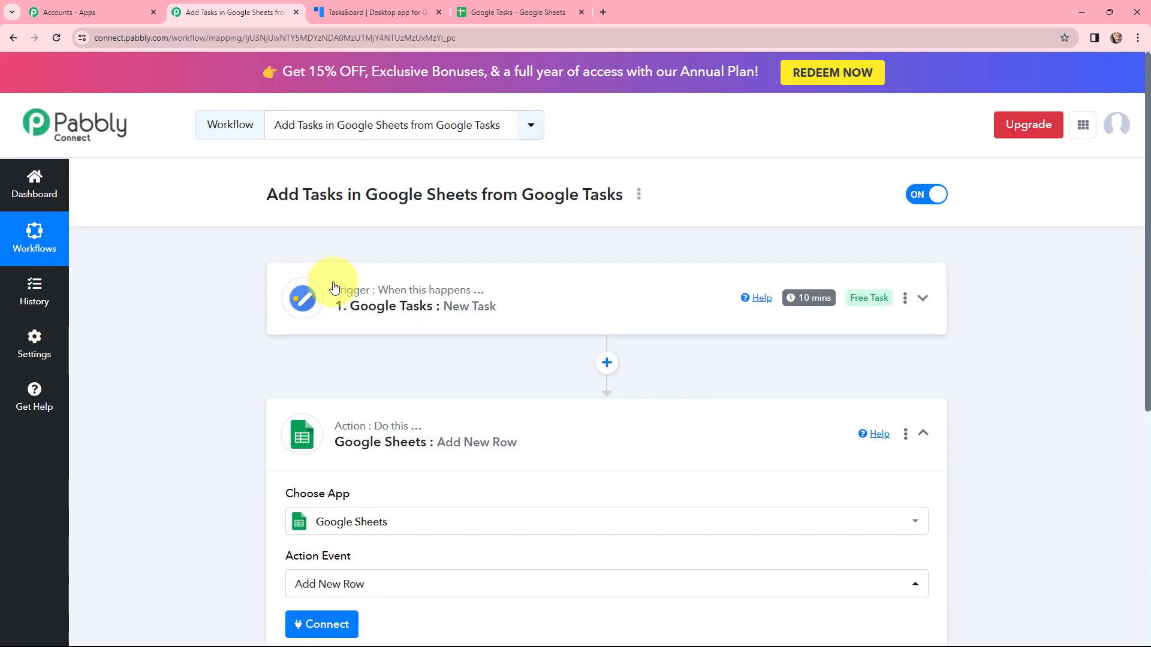
left_click(334, 286)
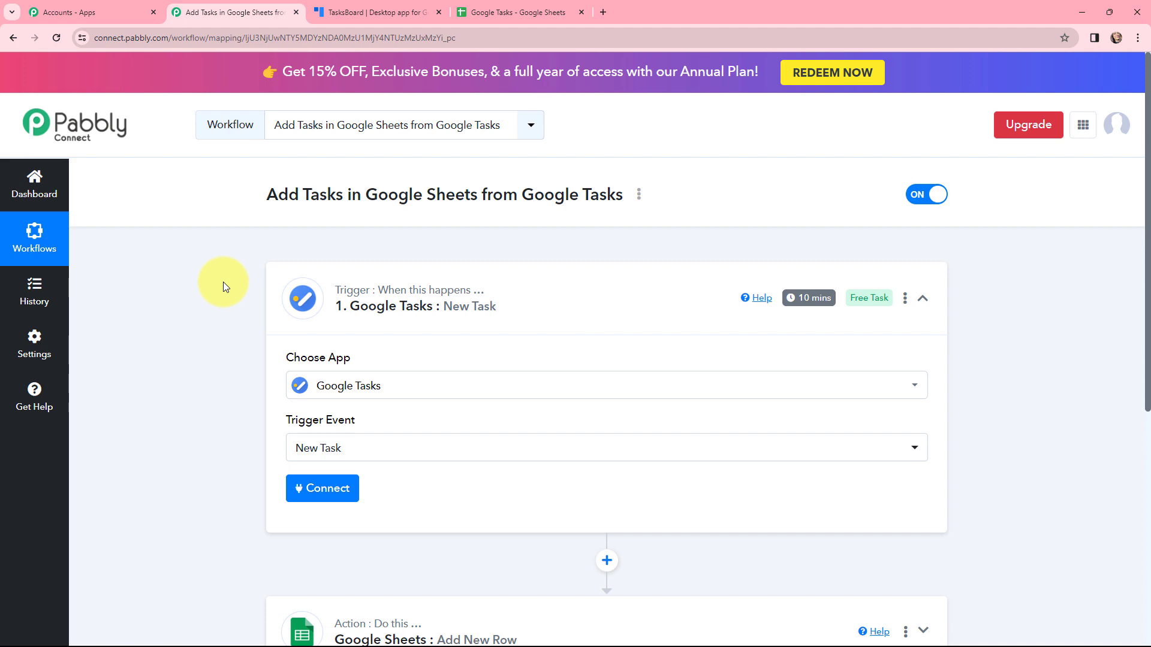
left_click(318, 490)
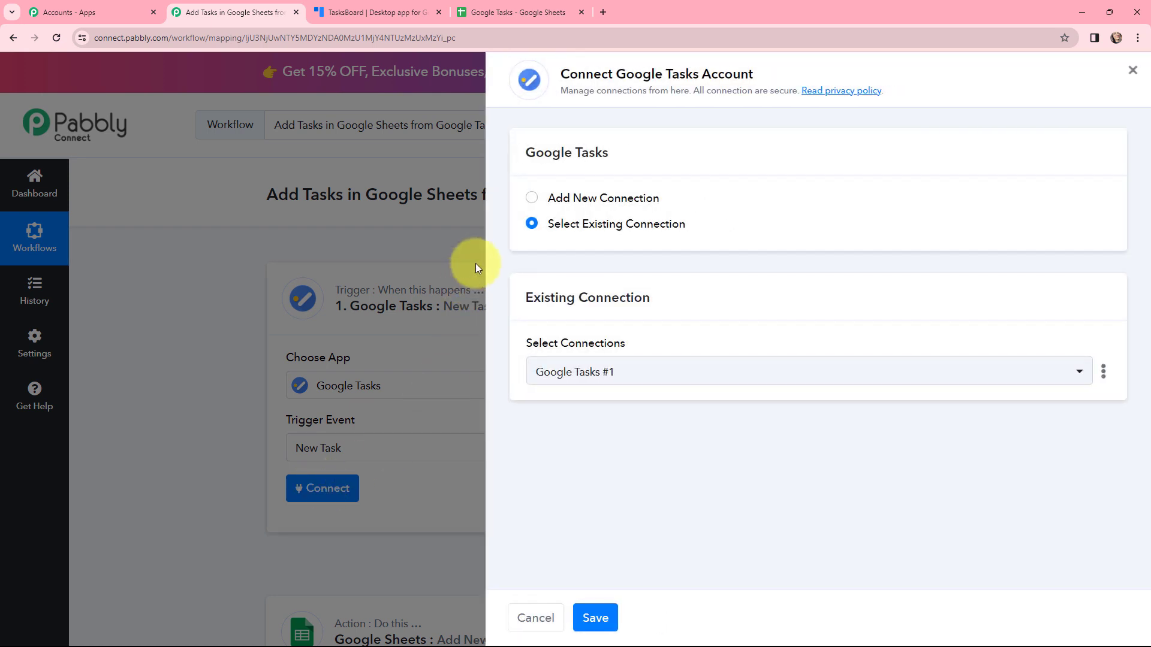
left_click(531, 199)
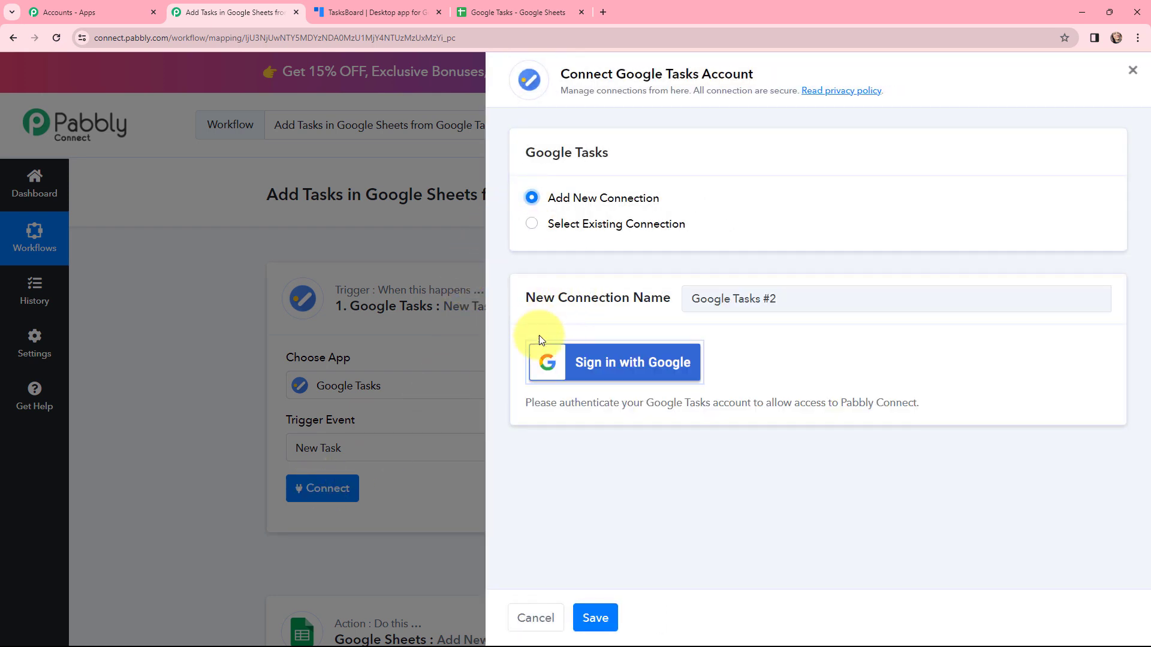
left_click(615, 366)
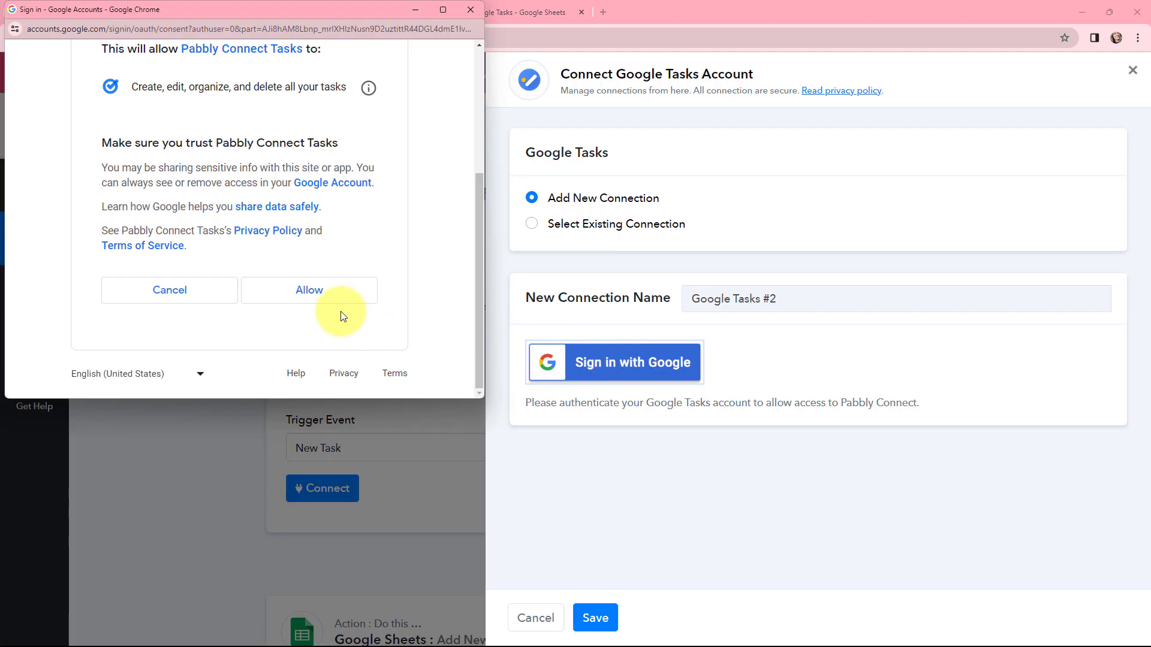
left_click(303, 290)
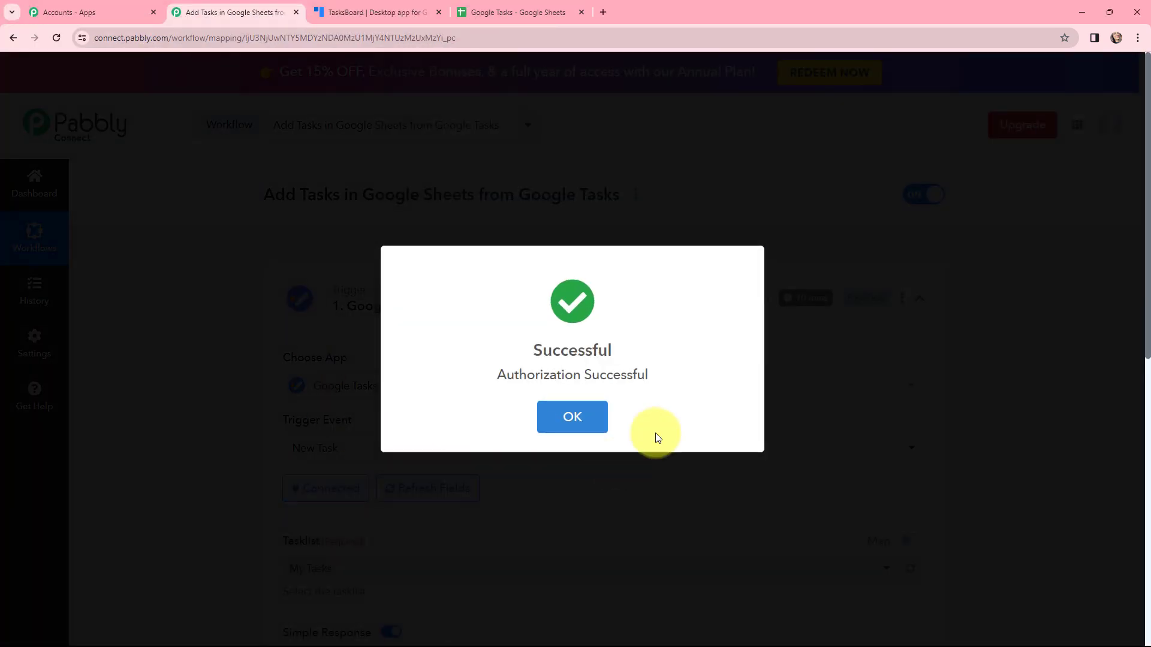
left_click(572, 418)
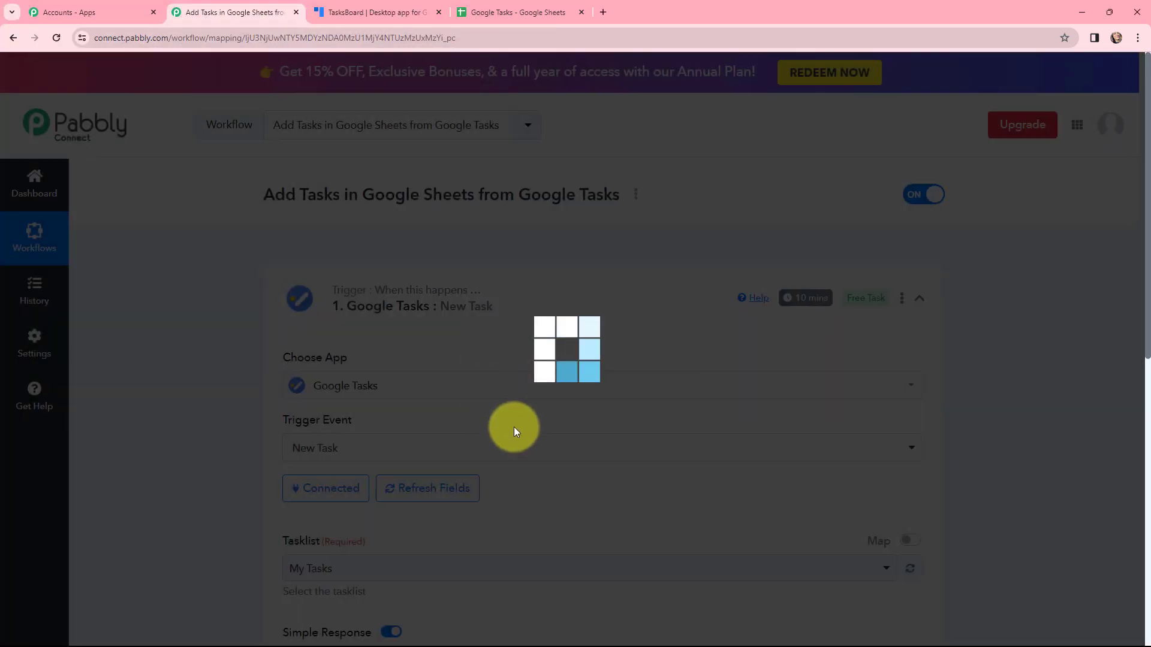
scroll(510, 288, "down", 2)
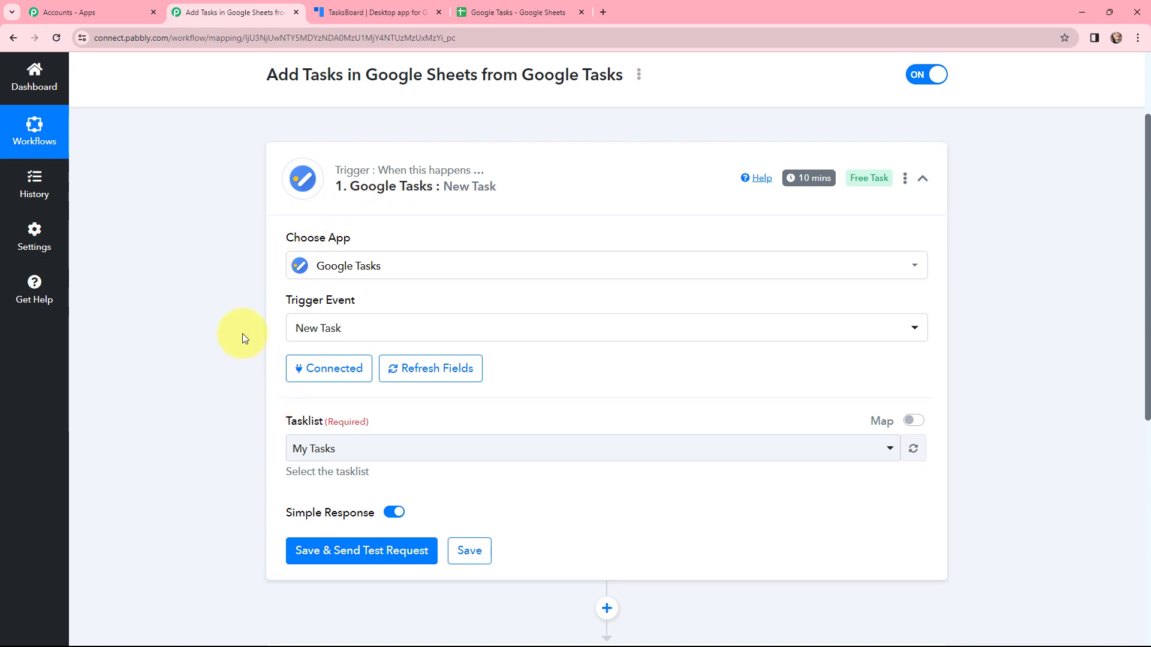
Step: In TasksBoard, add task "Create Social Media Calendar" to My Tasks with note "Provide a social media plan for January." and due date December 14
left_click(374, 12)
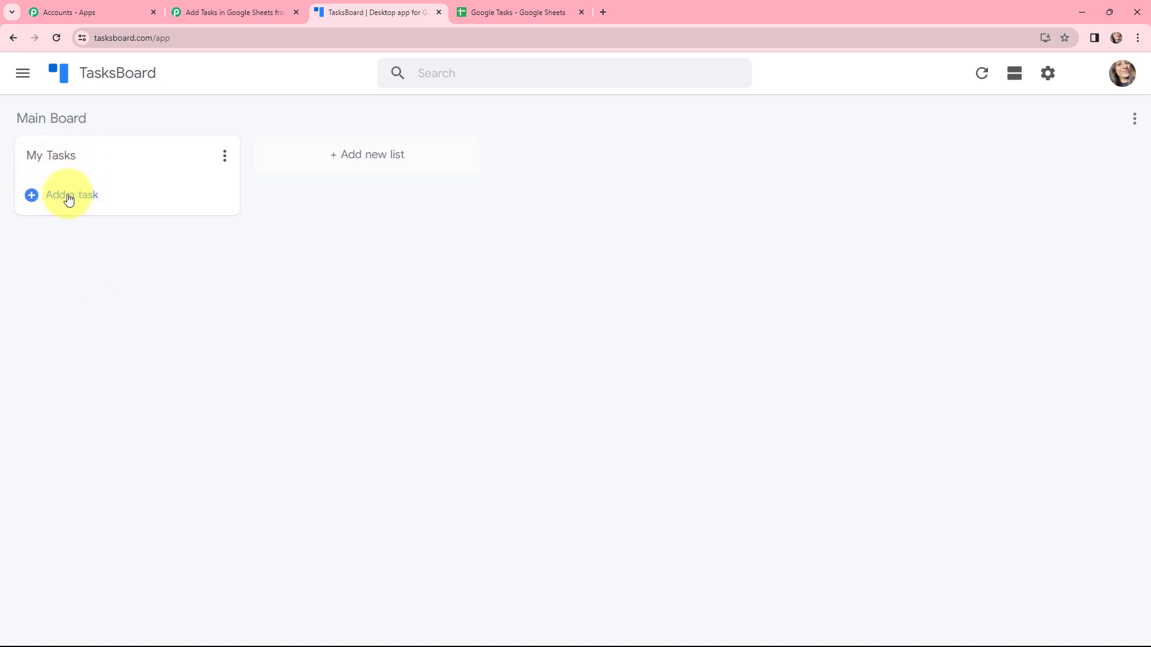
left_click(32, 198)
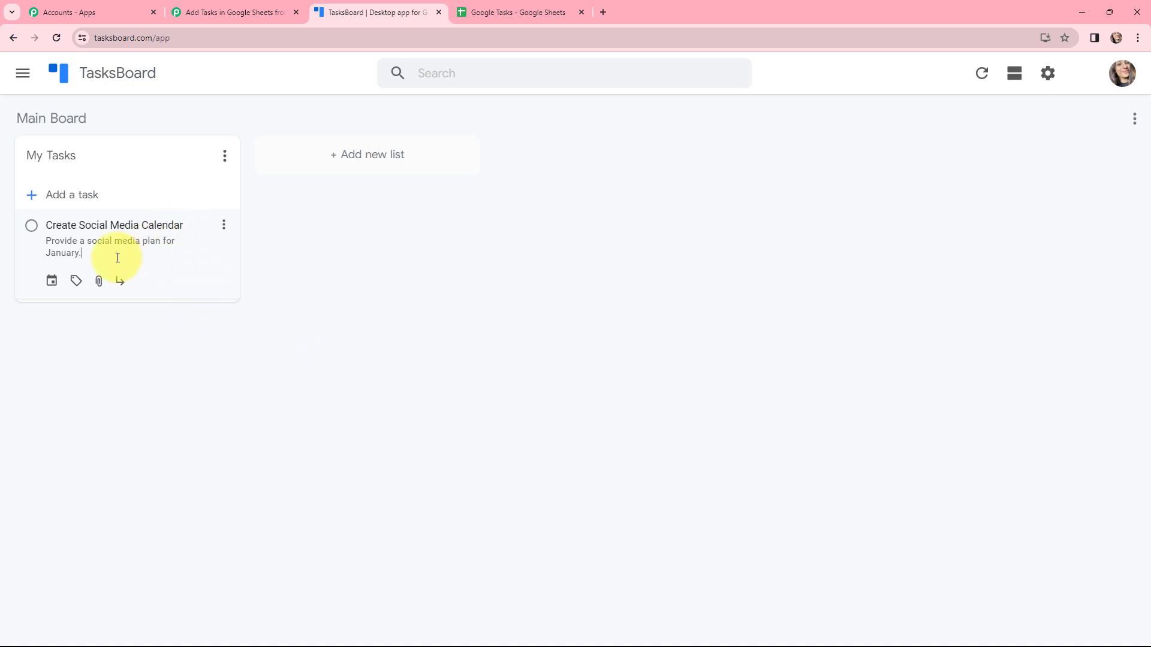
left_click(51, 282)
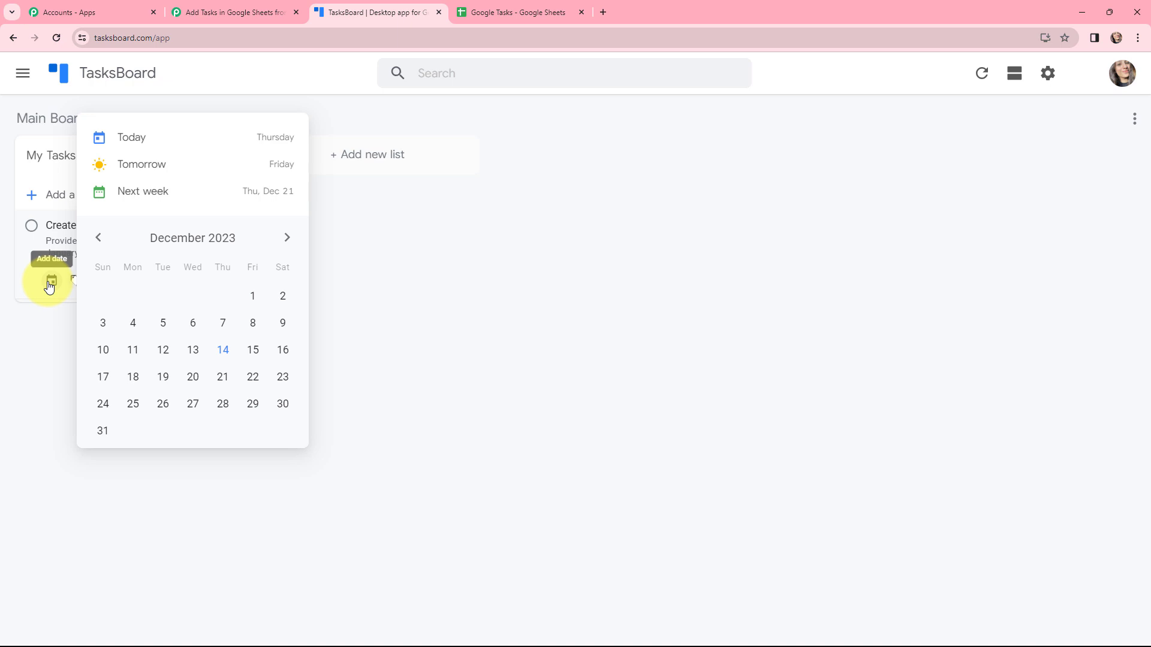
left_click(220, 350)
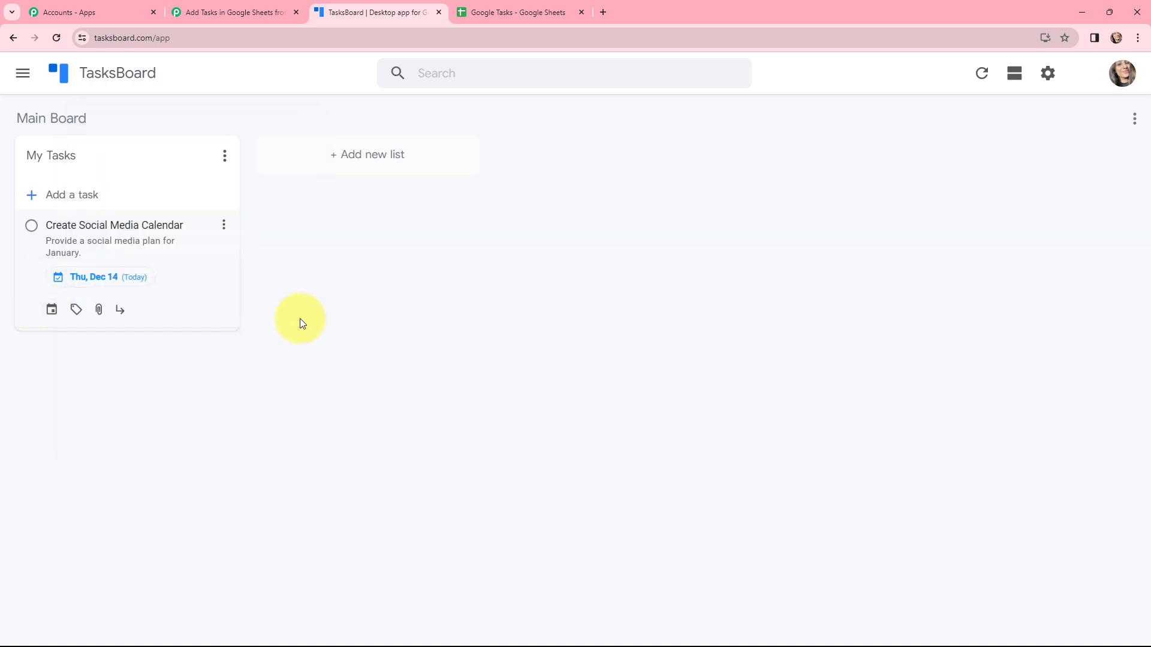
Step: Return to the Pabbly Connect workflow and save the Google Tasks trigger with My Tasks as the tasklist, sending a test request
left_click(248, 13)
scroll(386, 491, "down", 1)
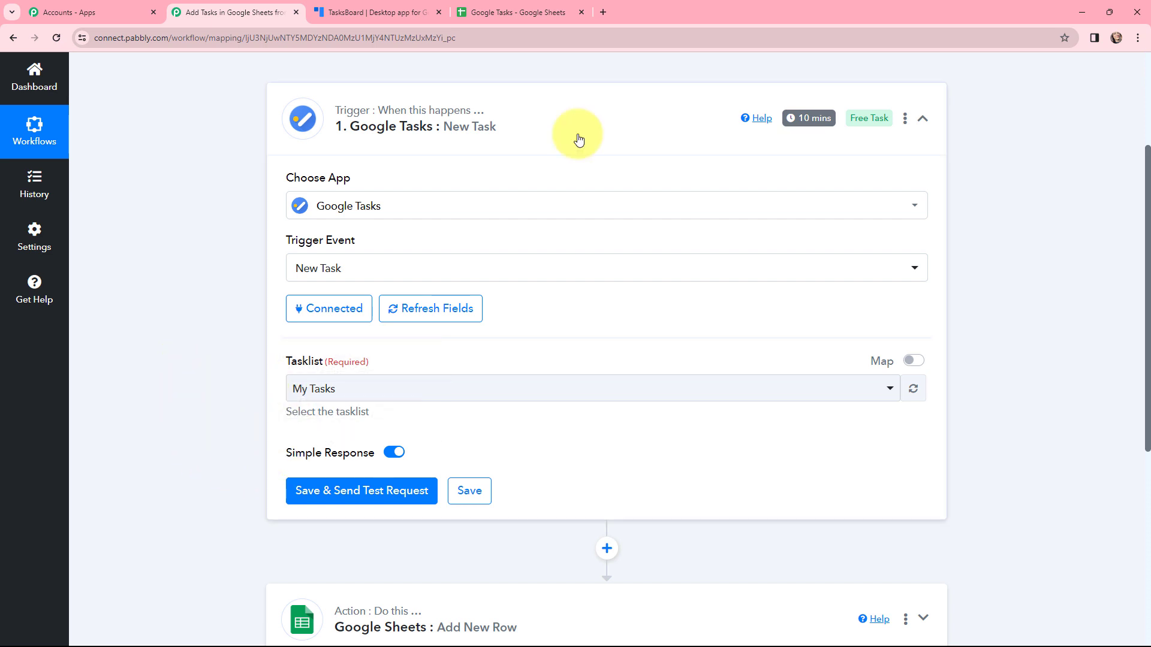
mouse_move(807, 120)
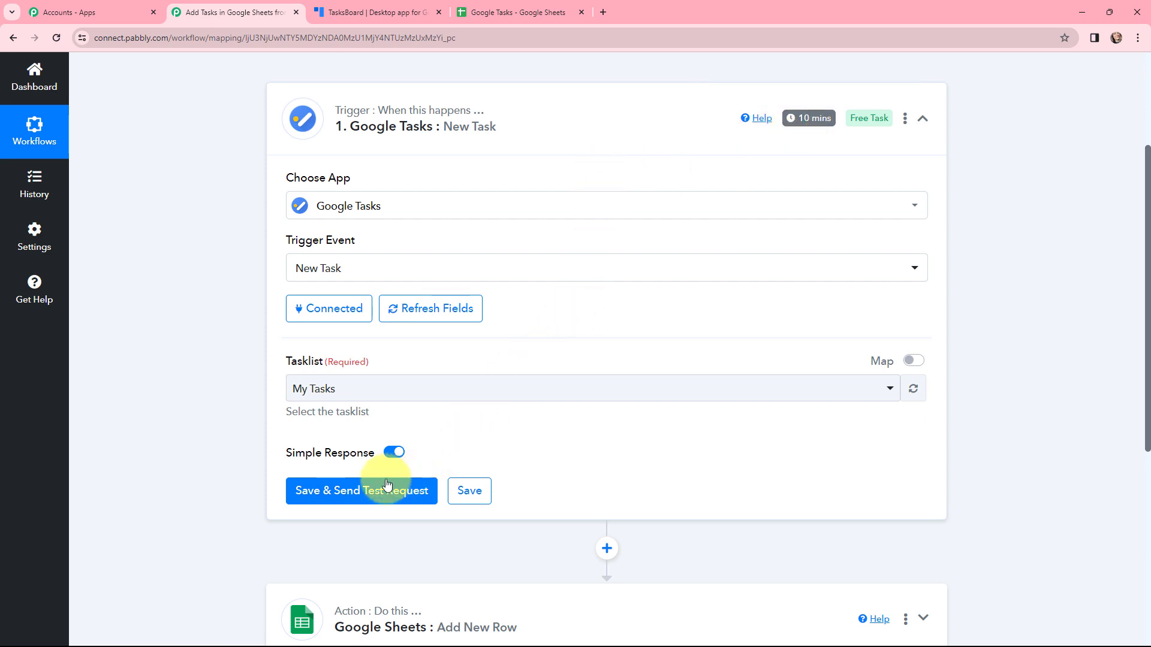
left_click(355, 492)
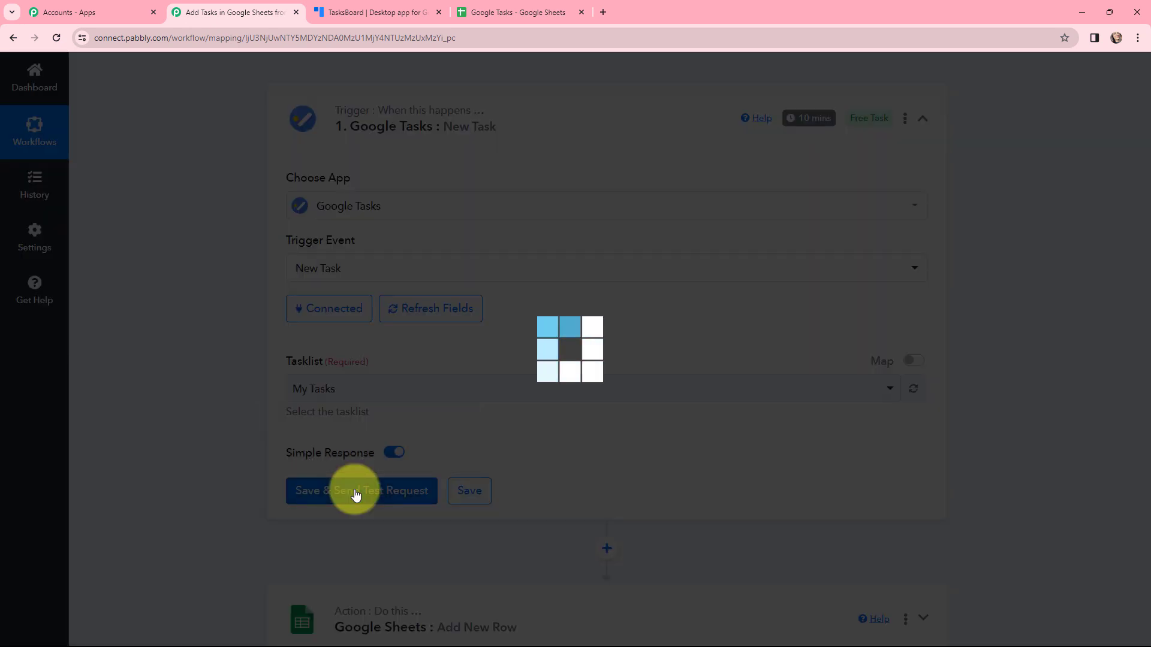
Step: Examine the trigger's test response, checking the task's title, updated time, status, notes and due date
scroll(576, 319, "down", 3)
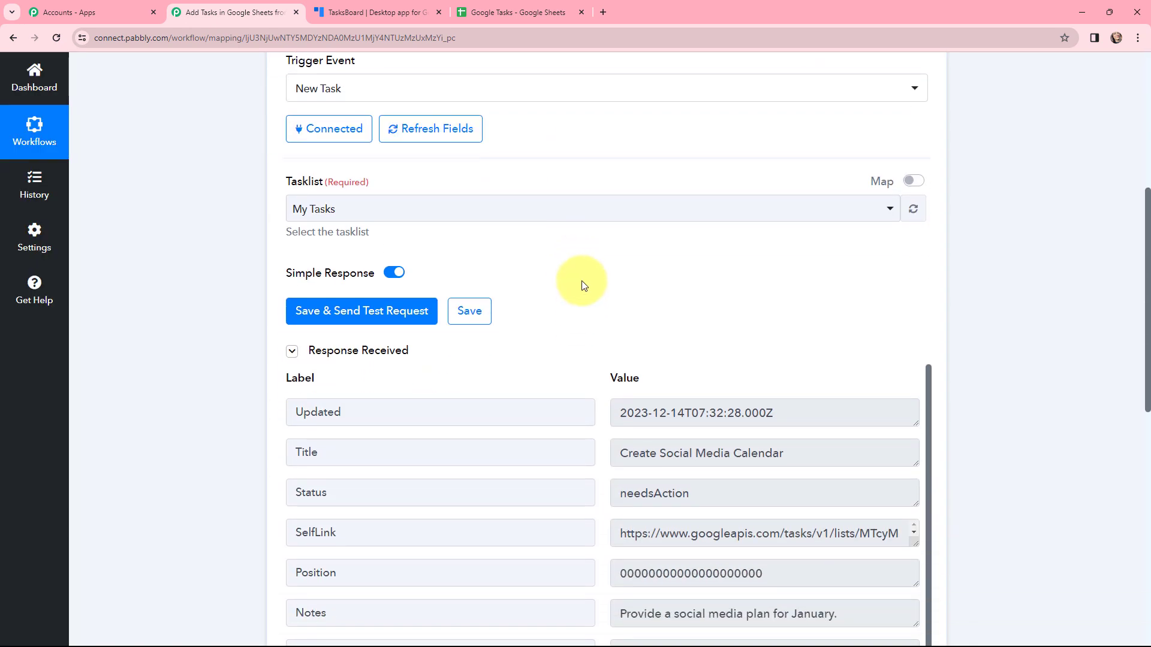
scroll(588, 240, "down", 1)
scroll(588, 240, "down", 2)
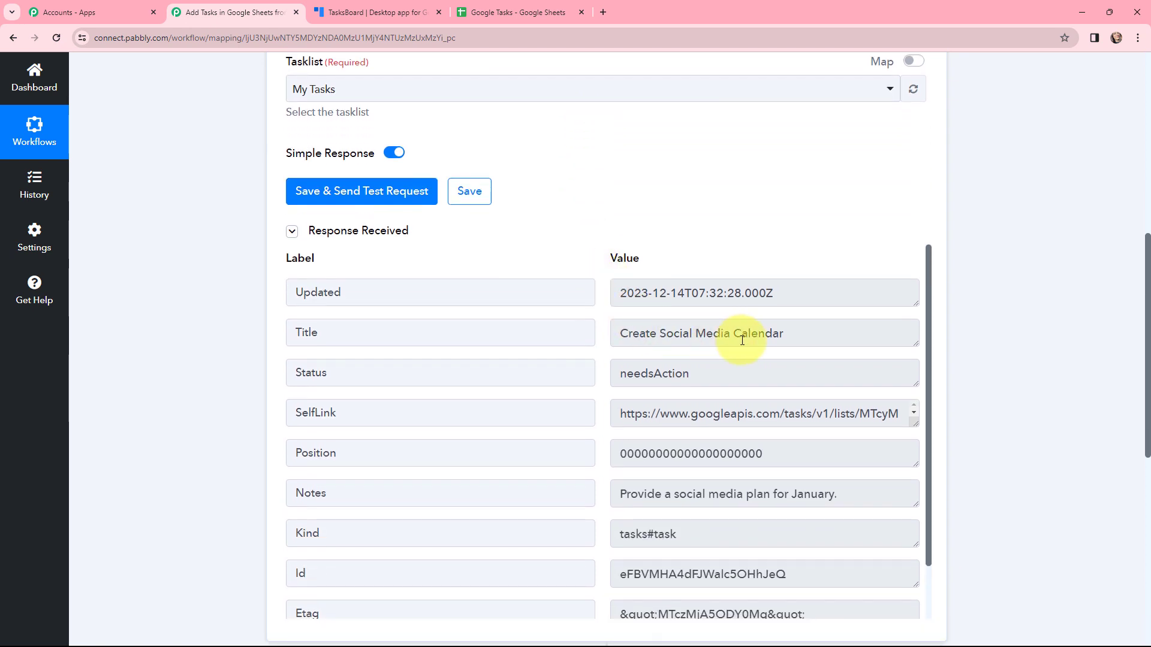
left_click_drag(803, 334, 587, 331)
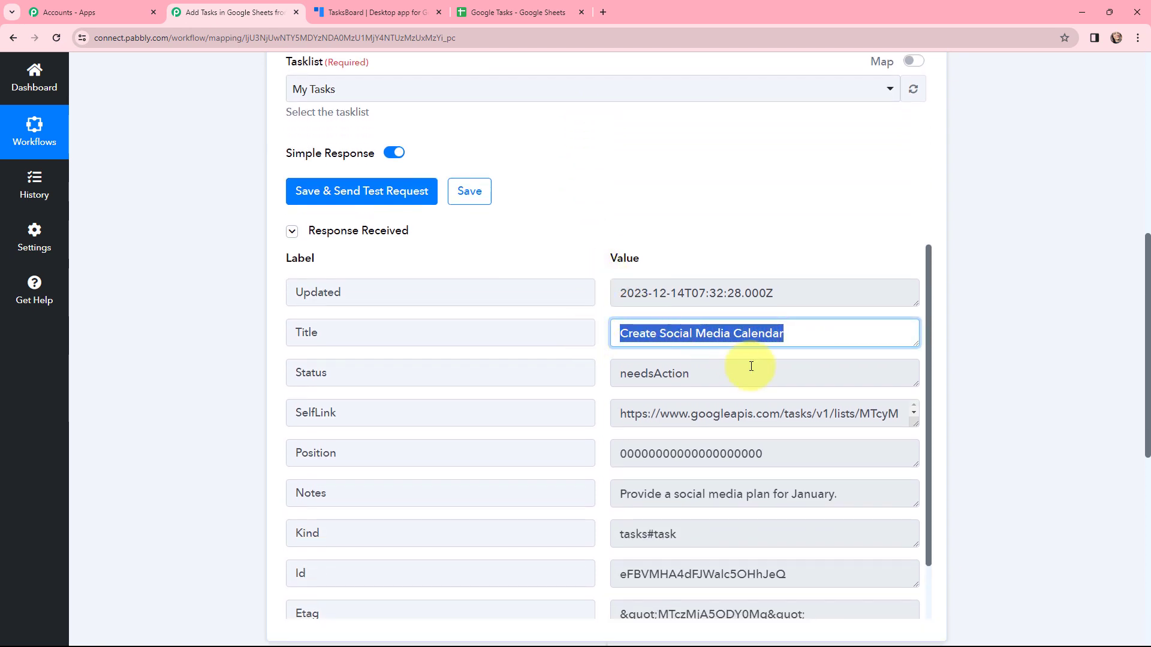
left_click_drag(784, 295, 543, 284)
left_click_drag(758, 387, 590, 377)
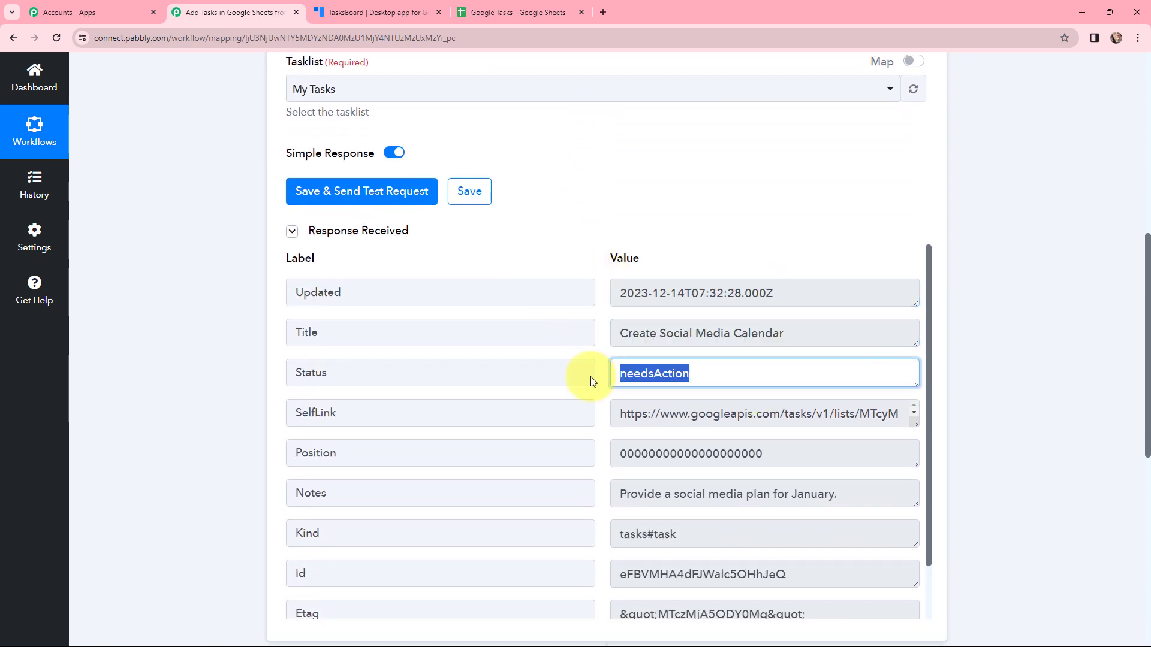
left_click(603, 372)
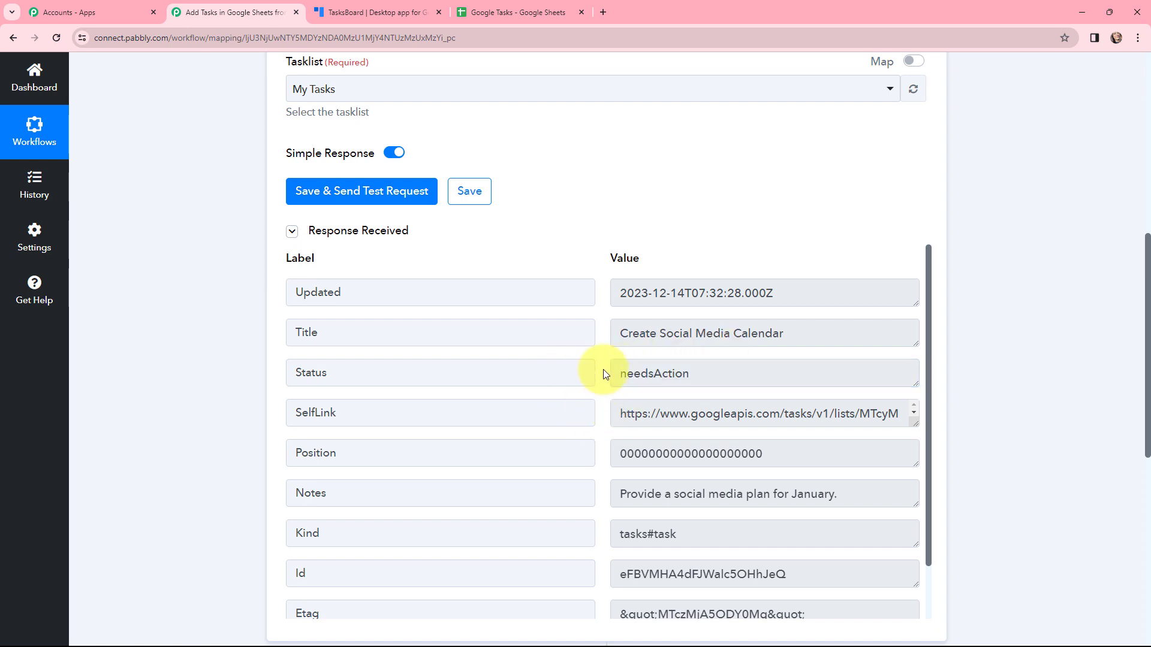
scroll(702, 252, "down", 1)
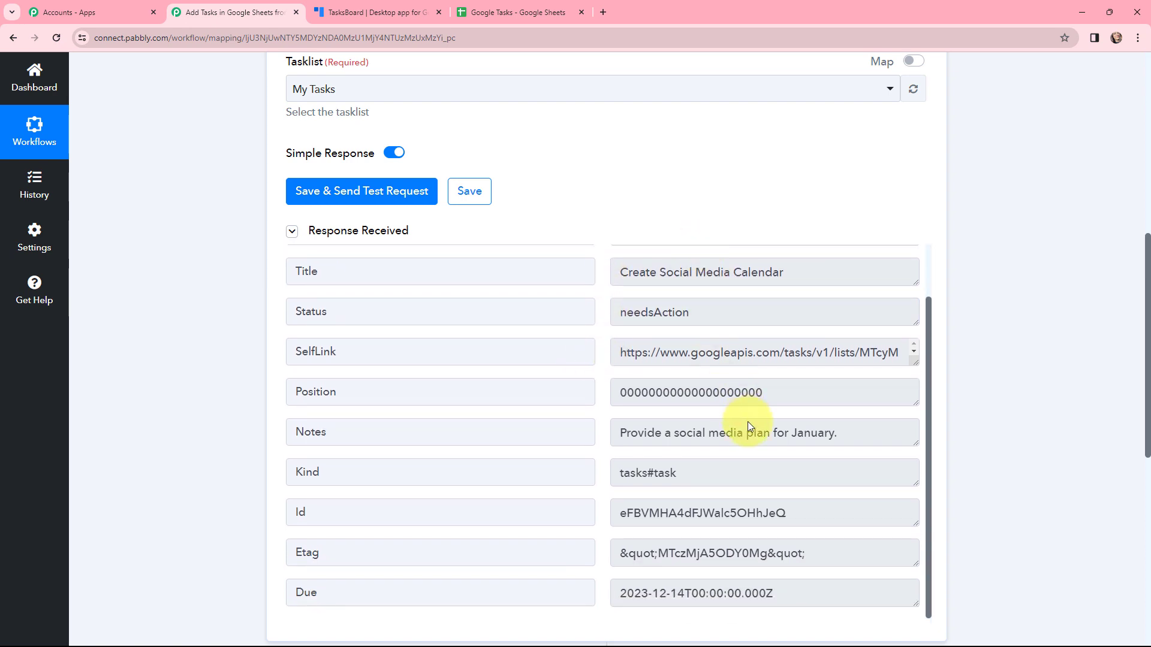
left_click(785, 592)
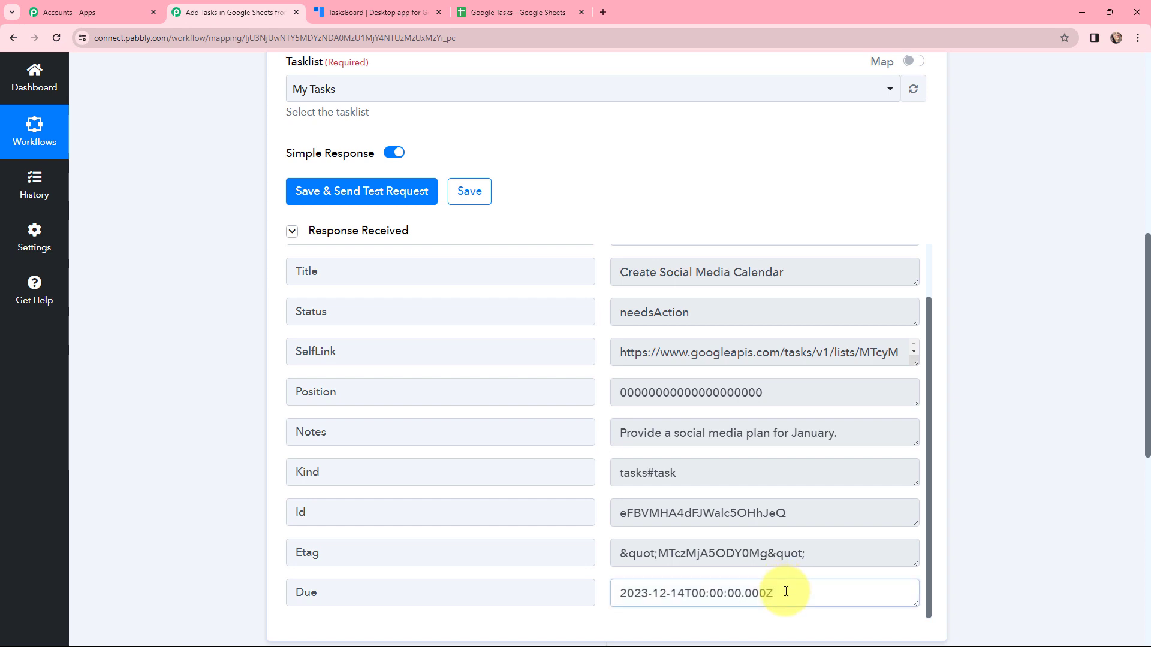
left_click_drag(786, 591, 578, 583)
left_click(602, 461)
scroll(719, 431, "up", 1)
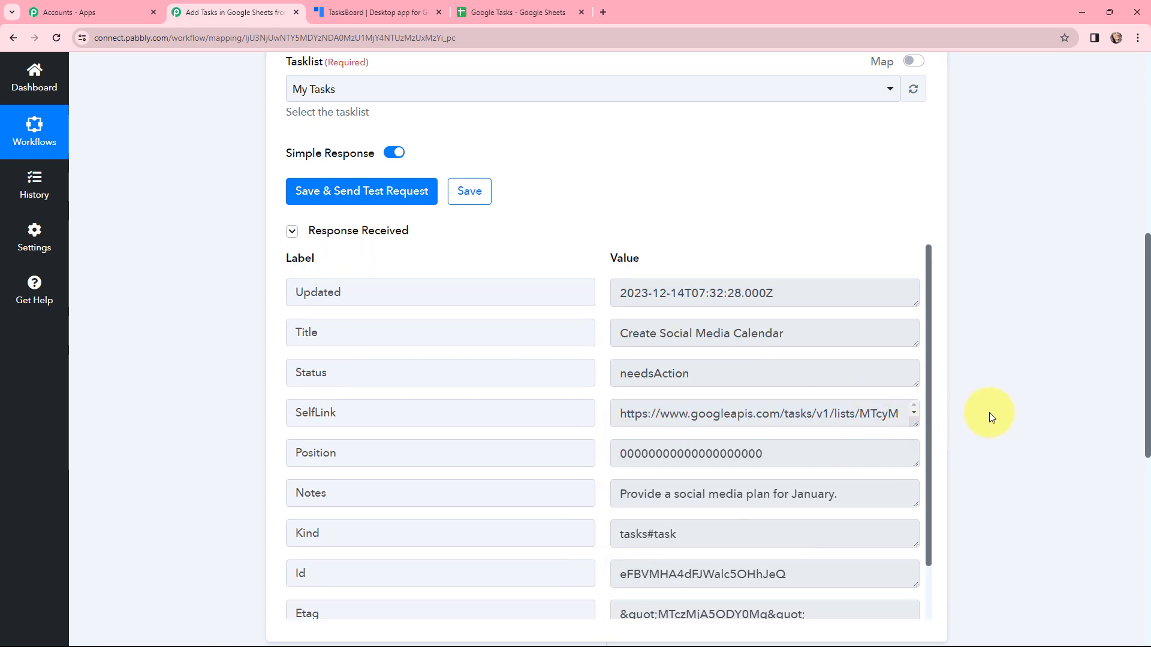
Step: Connect the Google Sheets action through a new connection, signing in with Google and allowing Pabbly Connect access to the spreadsheets
scroll(248, 254, "up", 8)
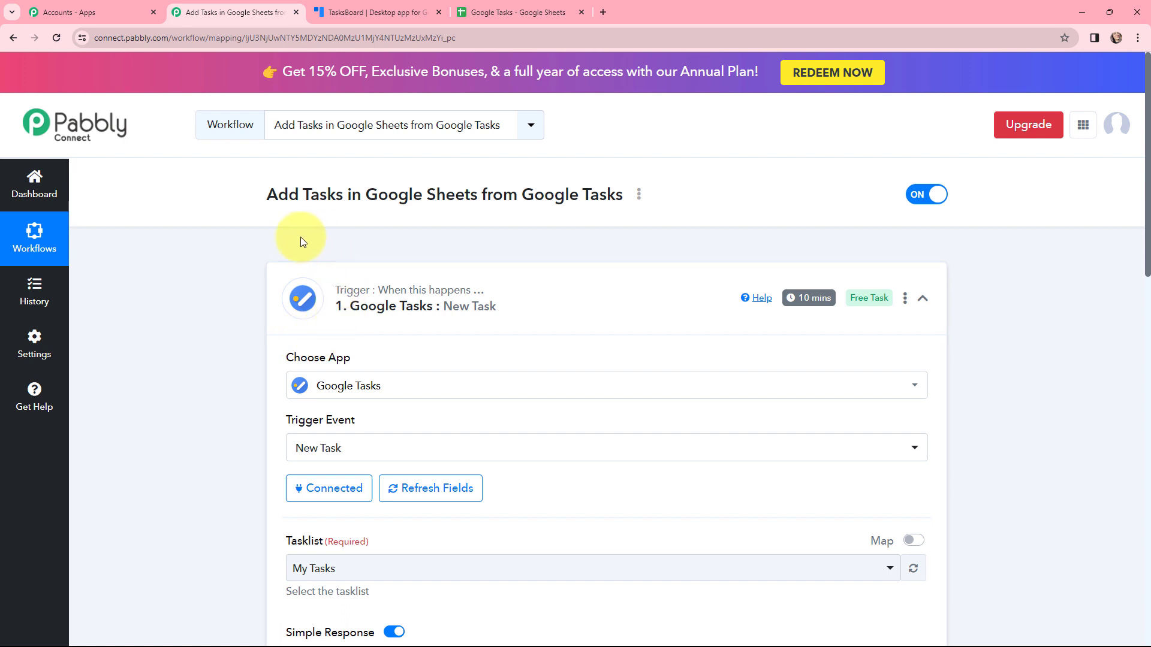
left_click(276, 275)
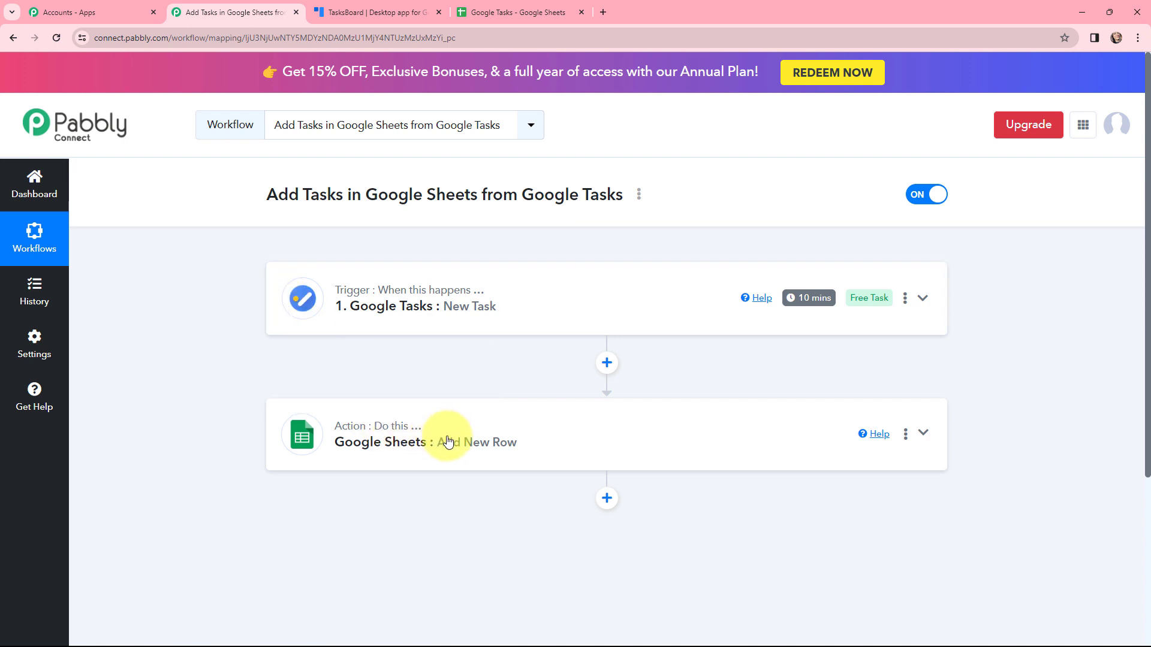
left_click(422, 433)
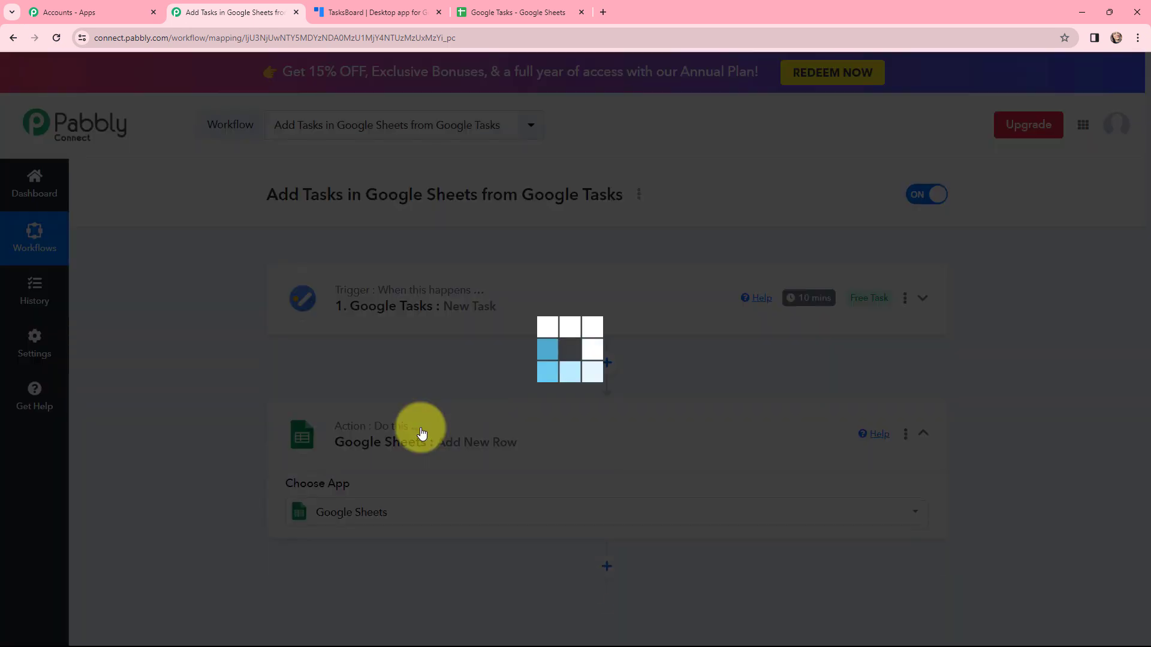
scroll(452, 347, "down", 3)
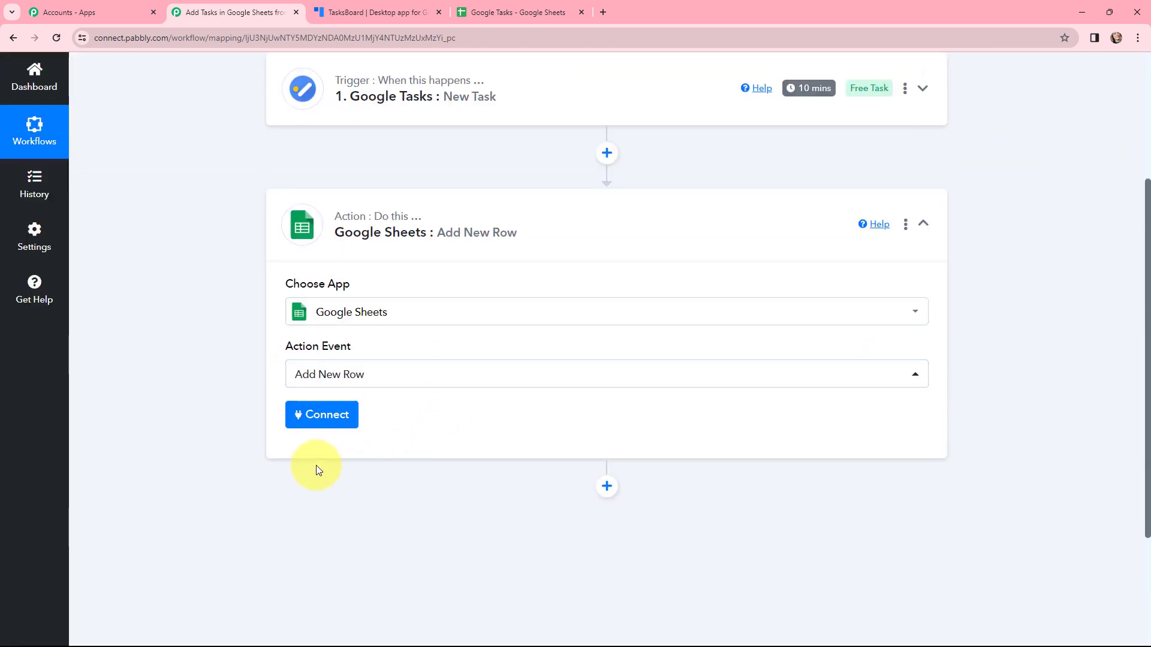
left_click(322, 417)
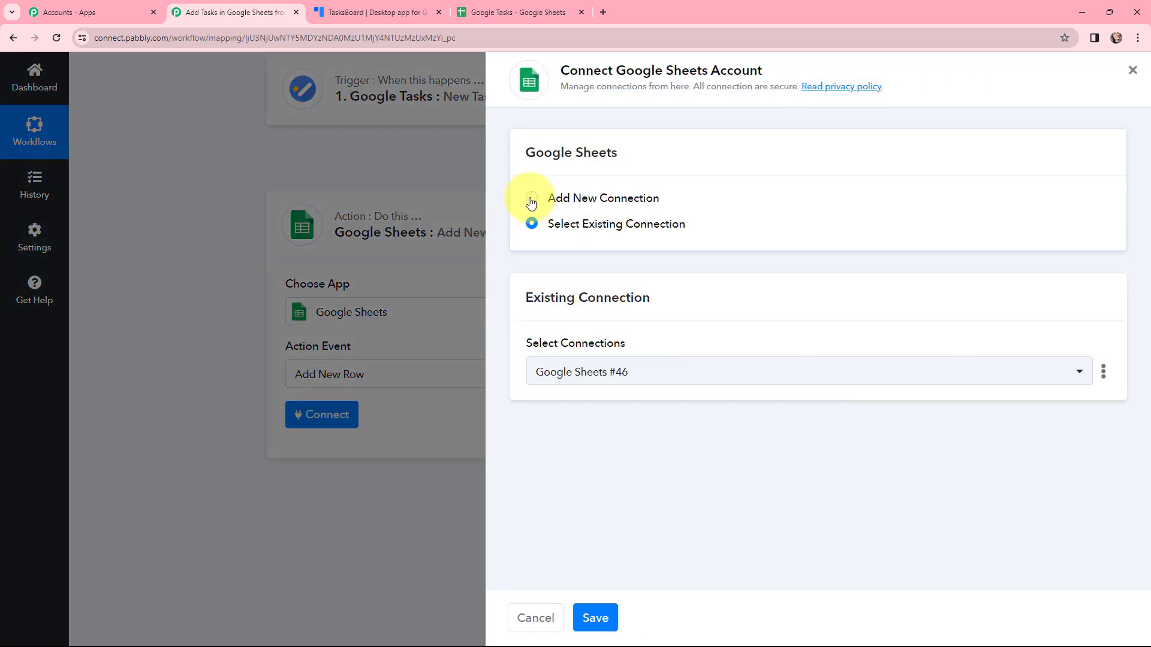
left_click(531, 201)
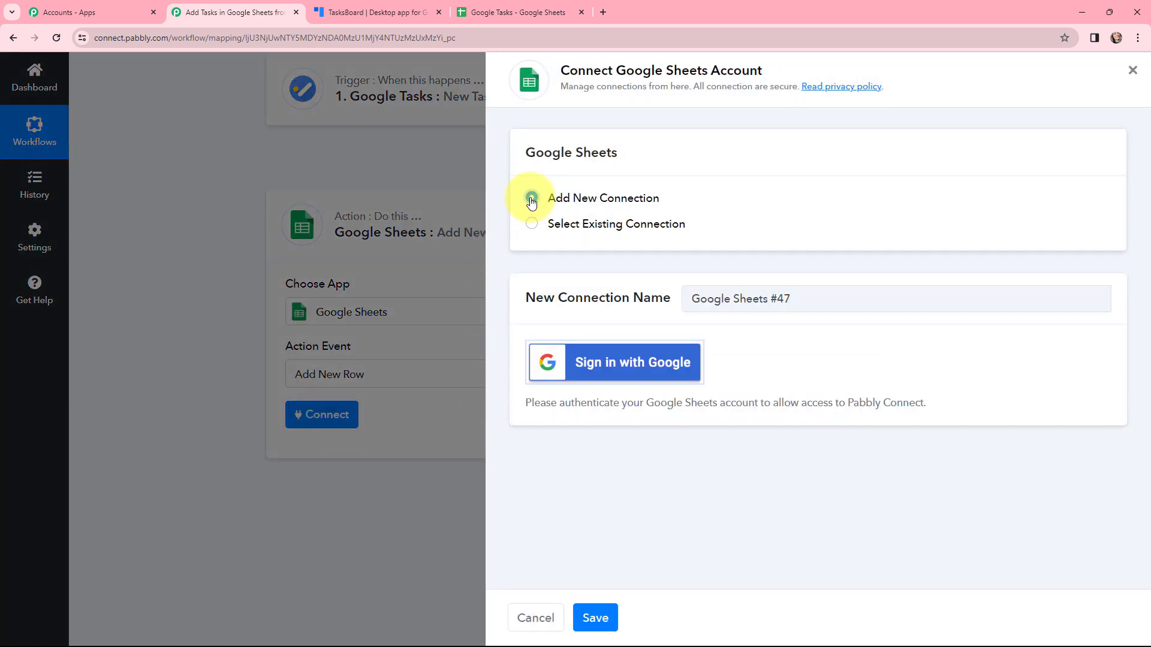
left_click(603, 363)
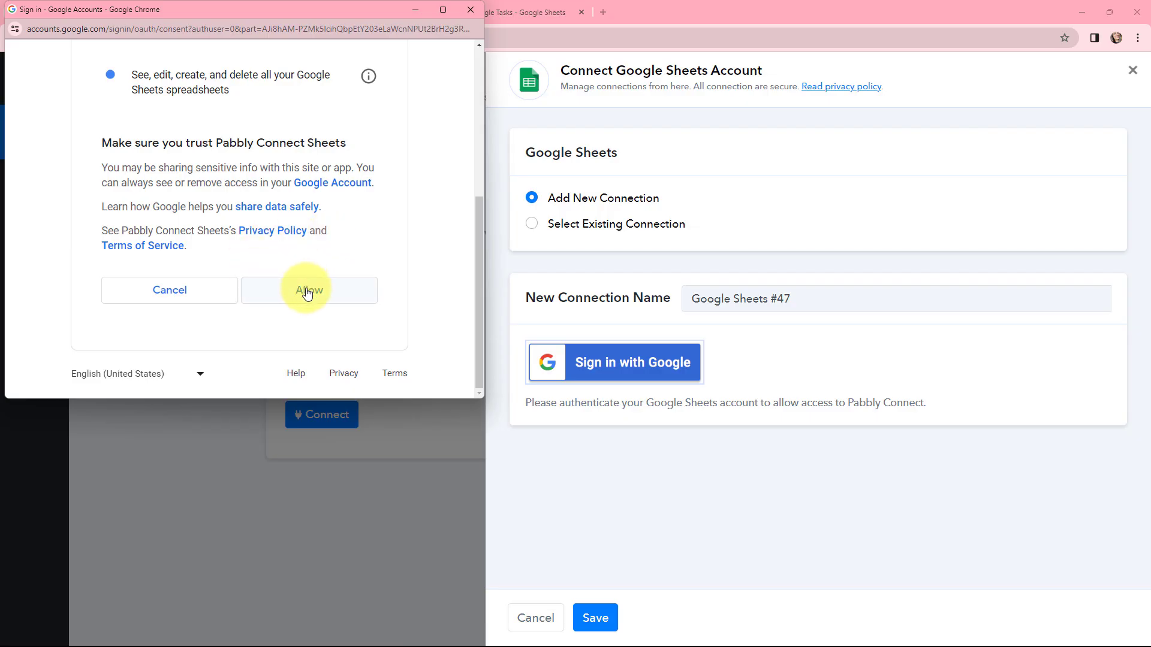
left_click(337, 293)
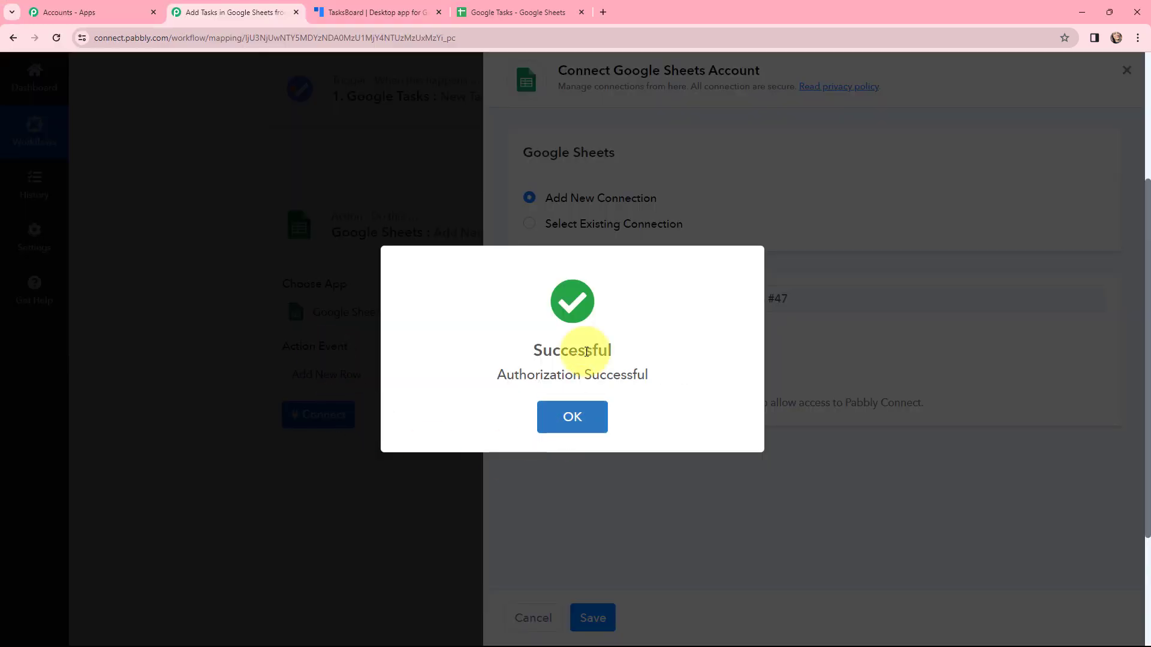
left_click(571, 416)
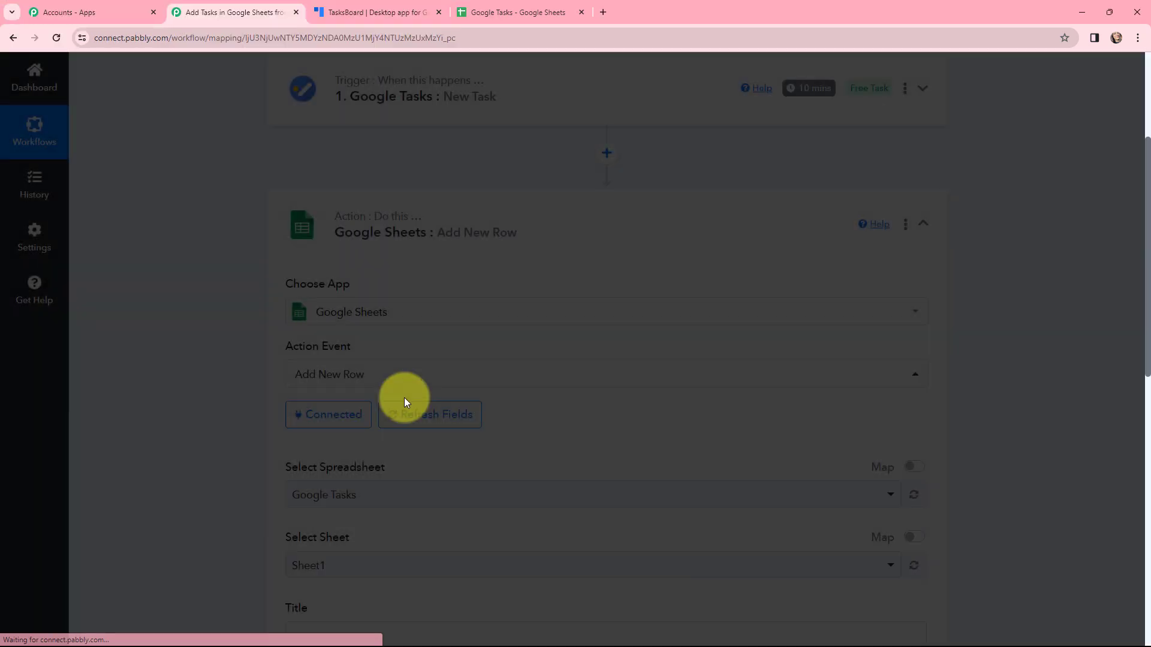
Step: Check the column headers of the Google Tasks spreadsheet and select it as the spreadsheet for the Add New Row action
scroll(512, 306, "down", 3)
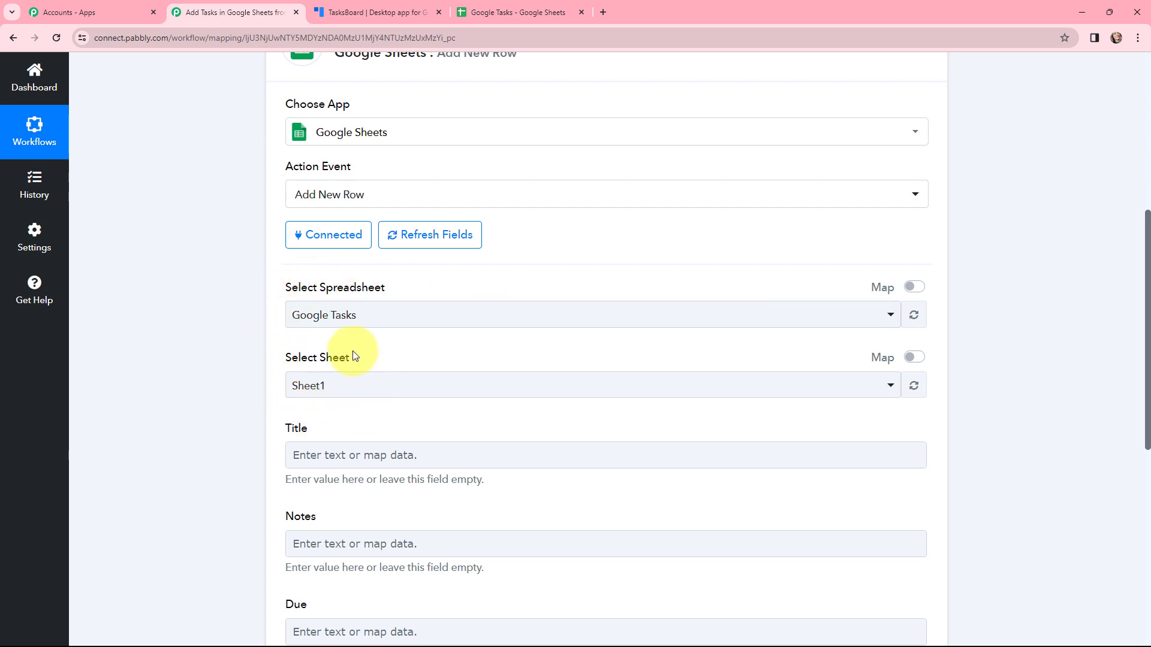
left_click(500, 12)
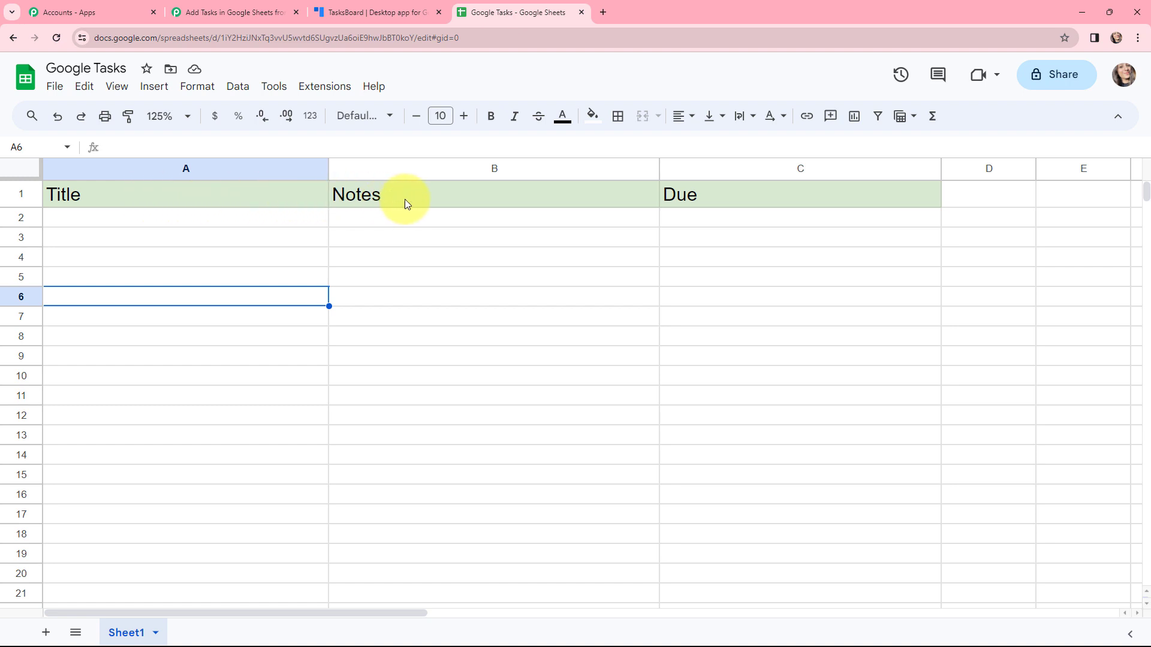
left_click(240, 12)
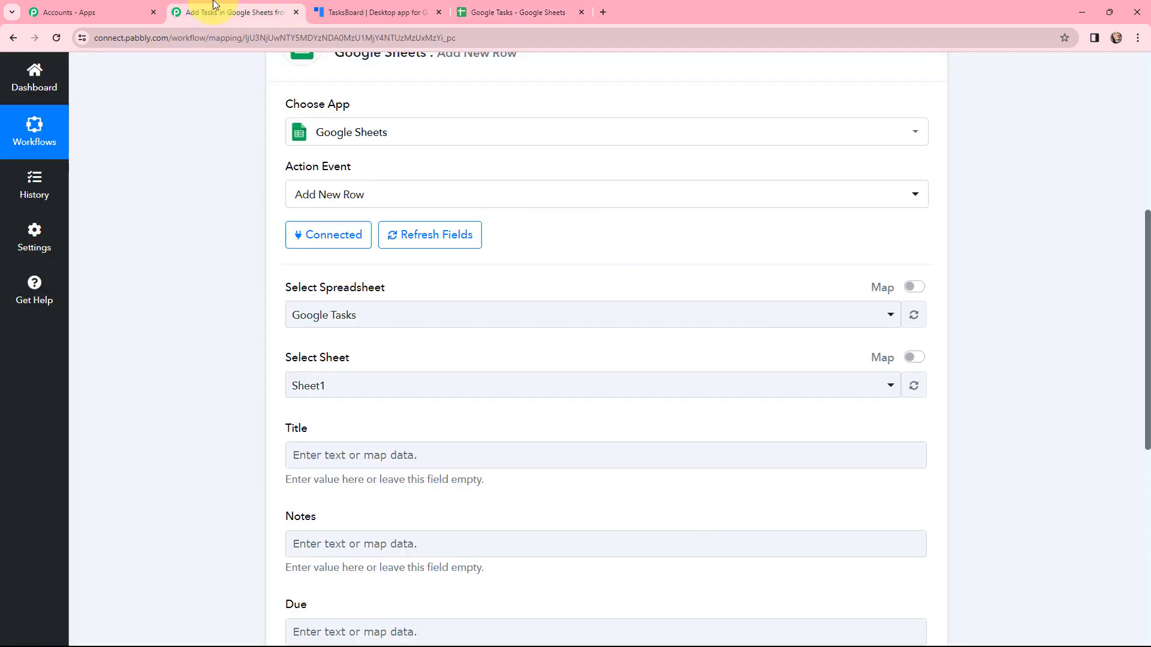
left_click(377, 320)
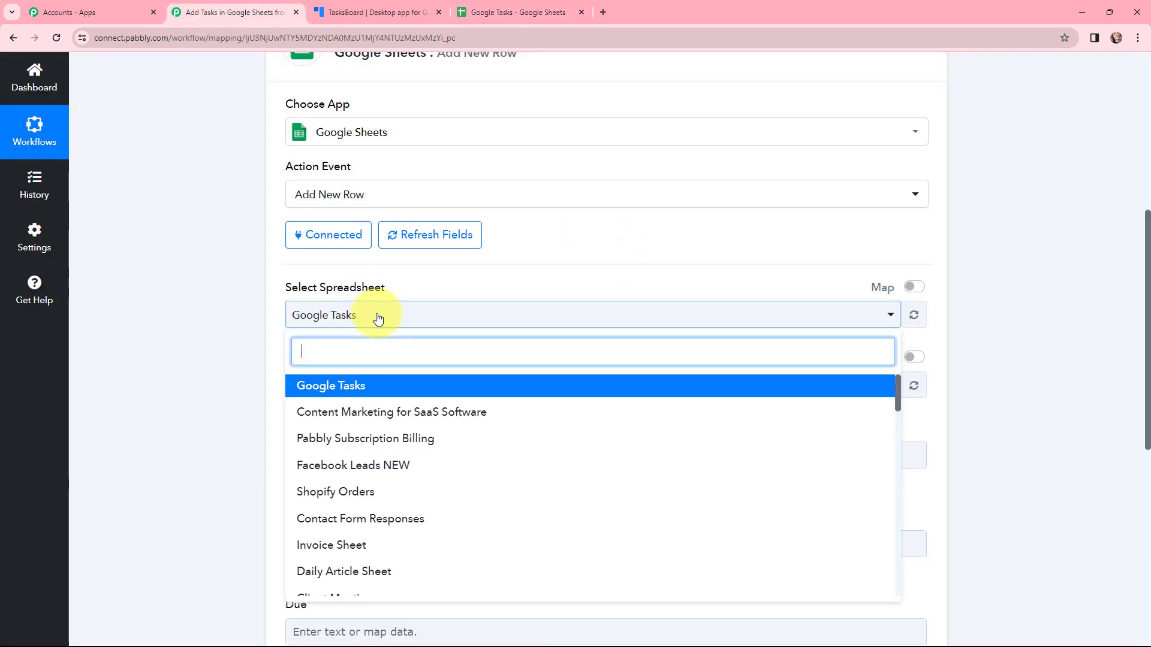
left_click(339, 390)
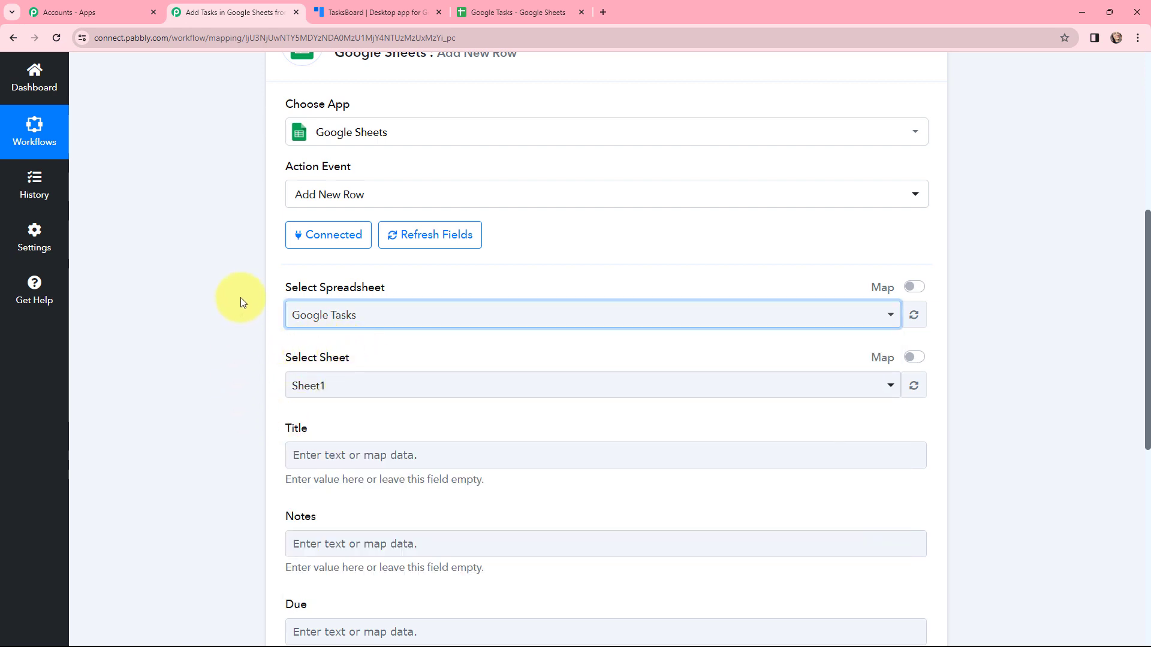
Step: Map the action's Title field to the Title value from the Google Tasks trigger
scroll(240, 301, "down", 2)
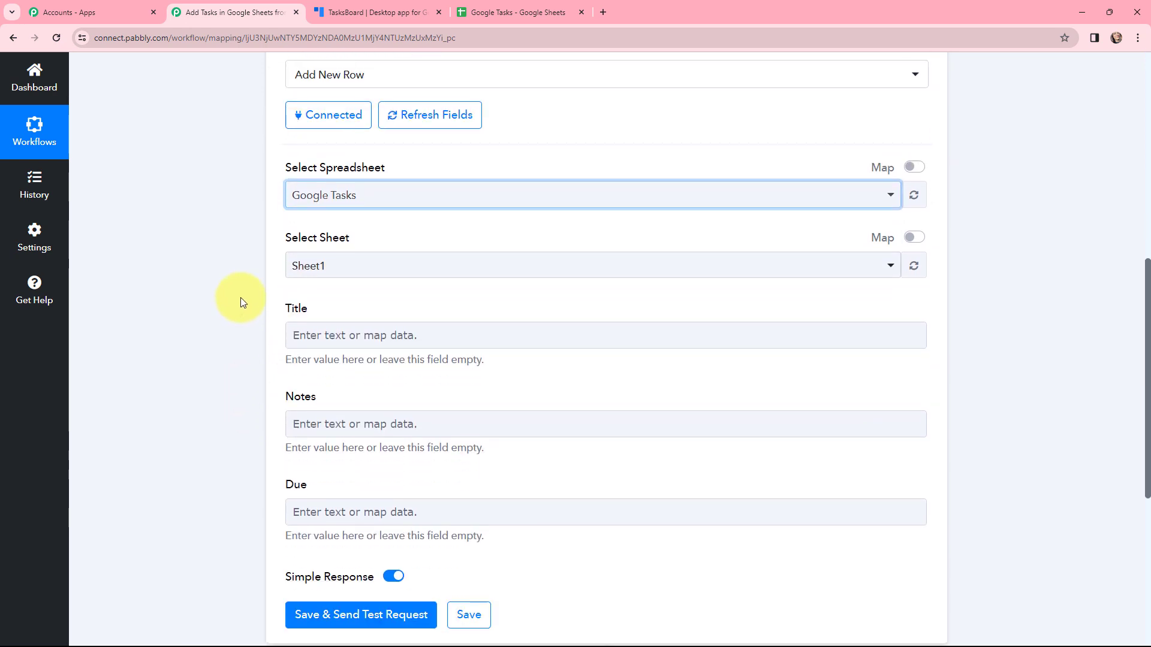
left_click(344, 335)
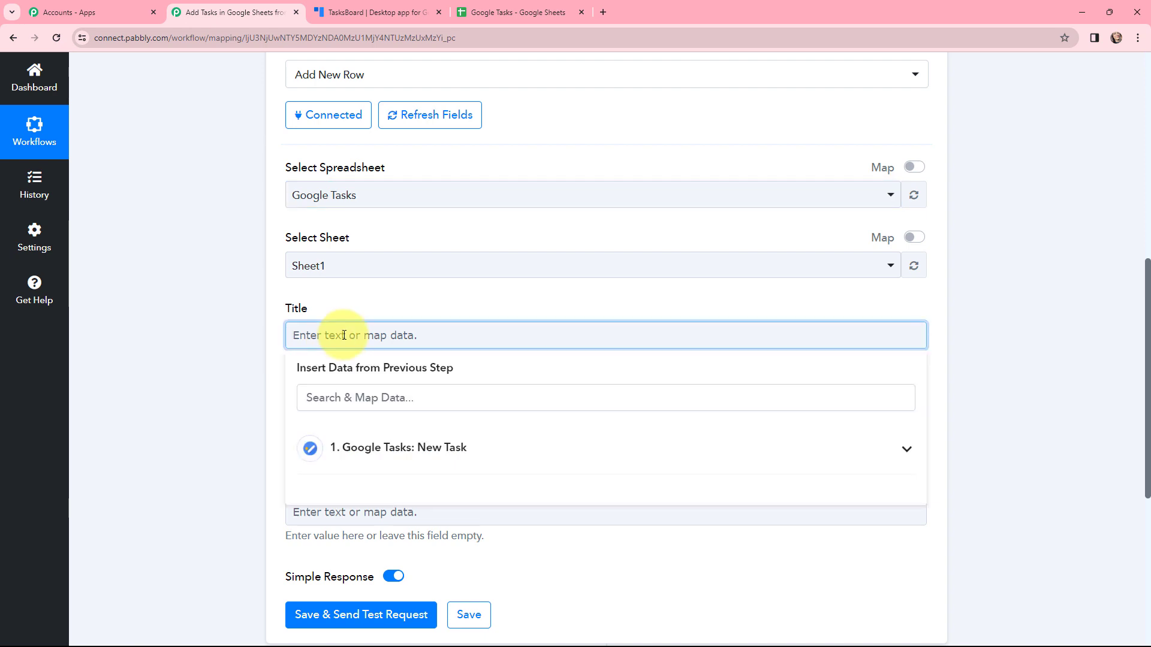
left_click(372, 450)
left_click(394, 400)
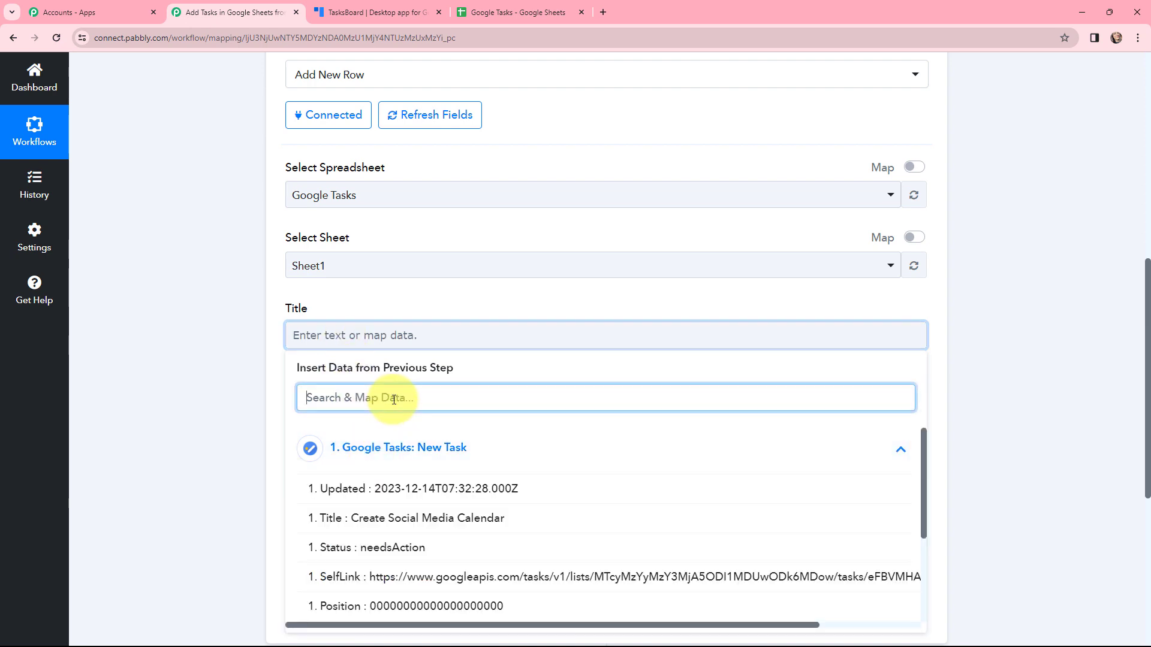
type("tit")
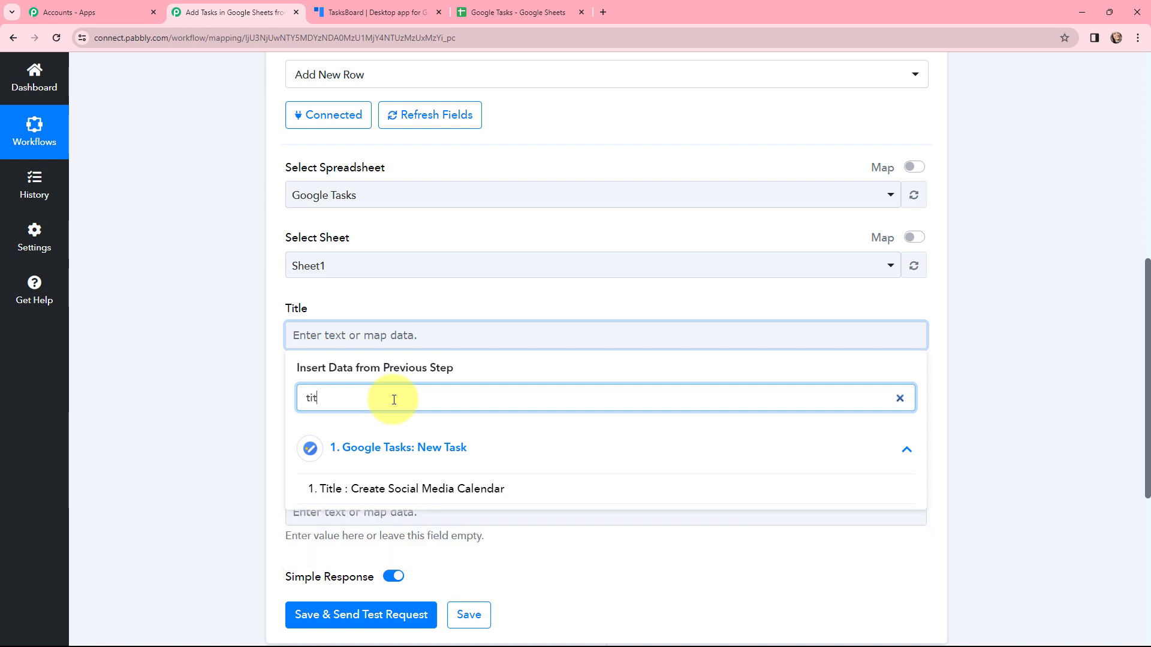
type("l")
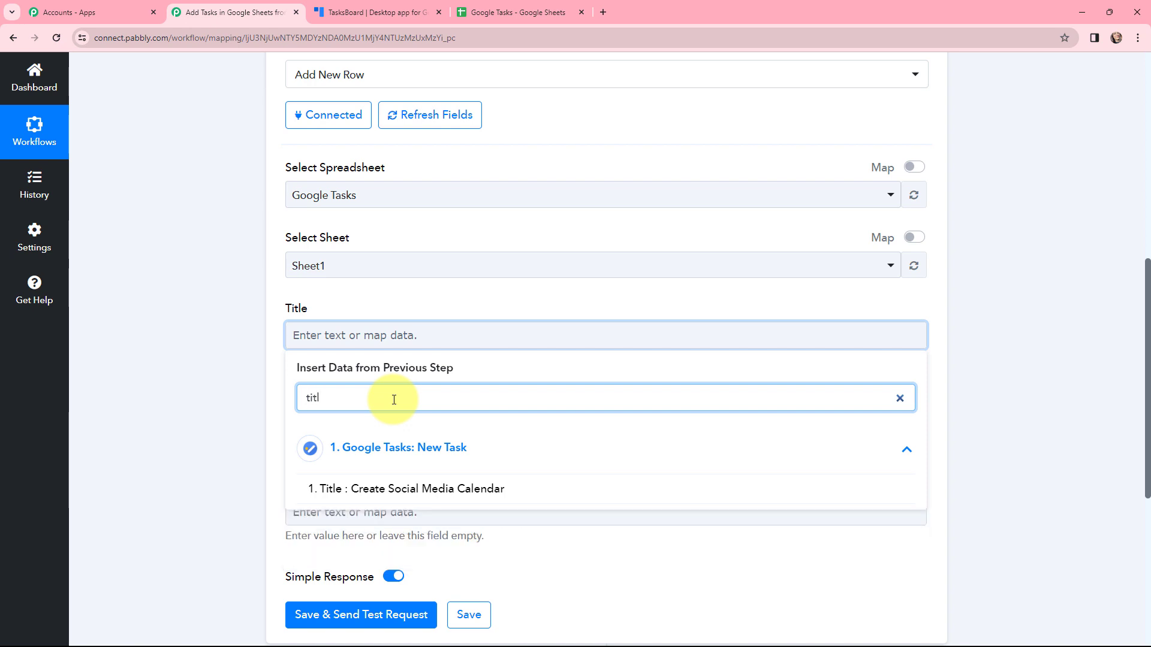
left_click(385, 488)
left_click(235, 361)
Step: Map the action's Notes field to the Notes value from the Google Tasks trigger
scroll(416, 311, "down", 2)
left_click(408, 313)
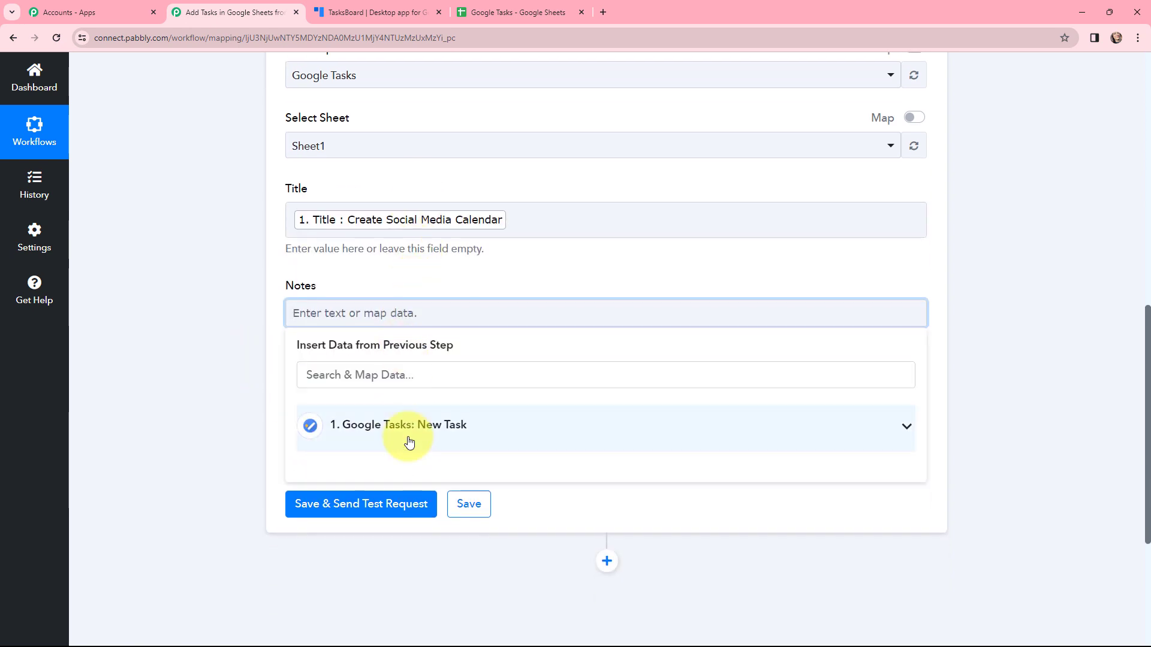
left_click(403, 440)
left_click(410, 376)
type("note")
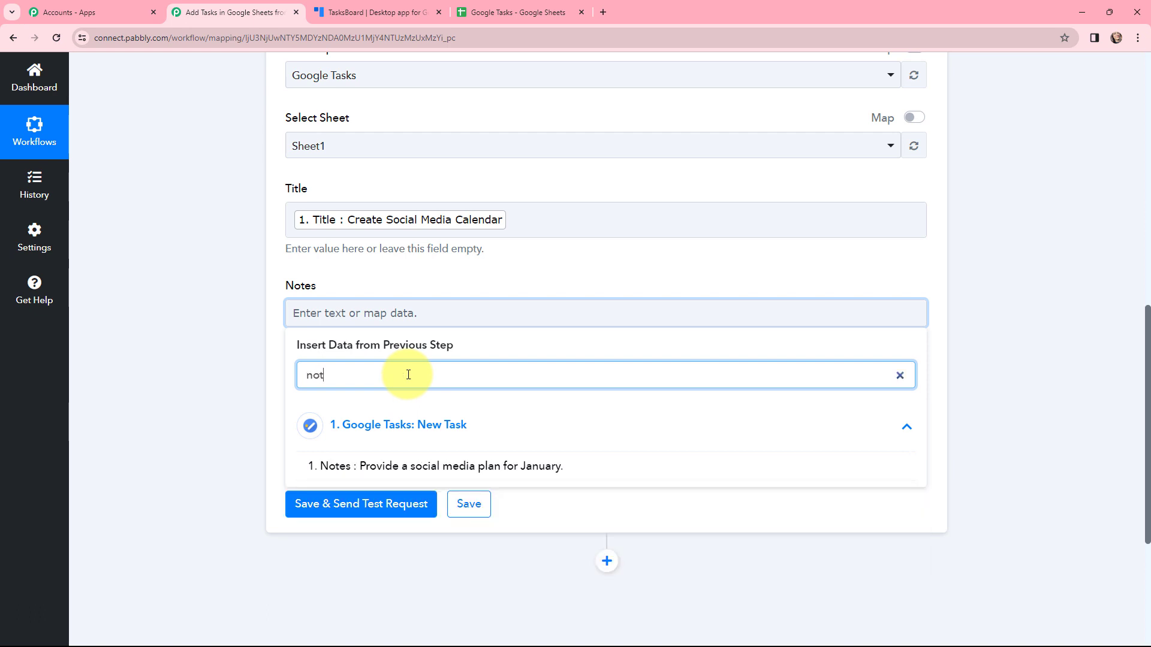
left_click(380, 462)
Step: Map the Due field to the trigger's Due value, and save the Google Sheets action with a test request
left_click(340, 410)
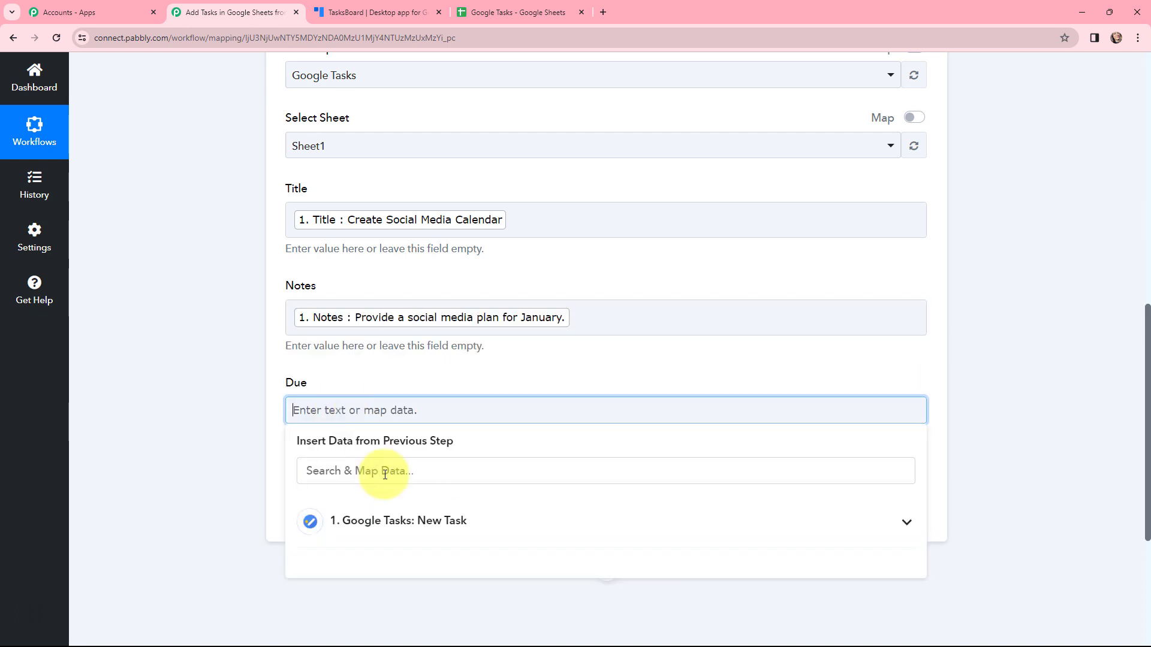
left_click(389, 521)
left_click(396, 472)
type("due")
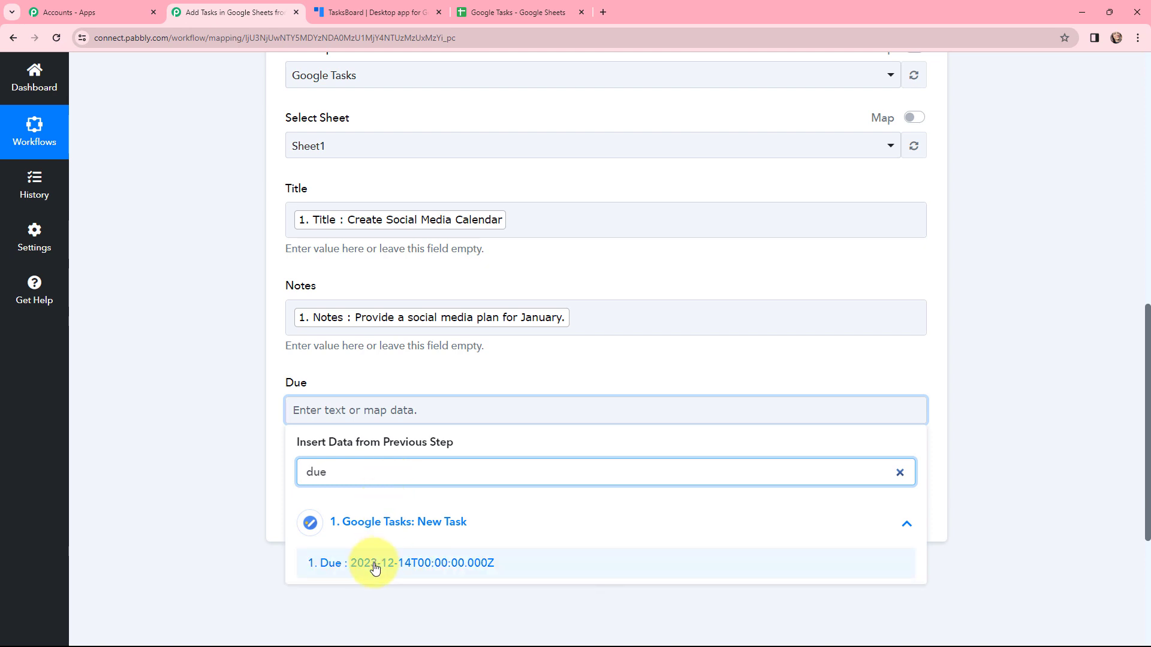
left_click(372, 565)
left_click(208, 393)
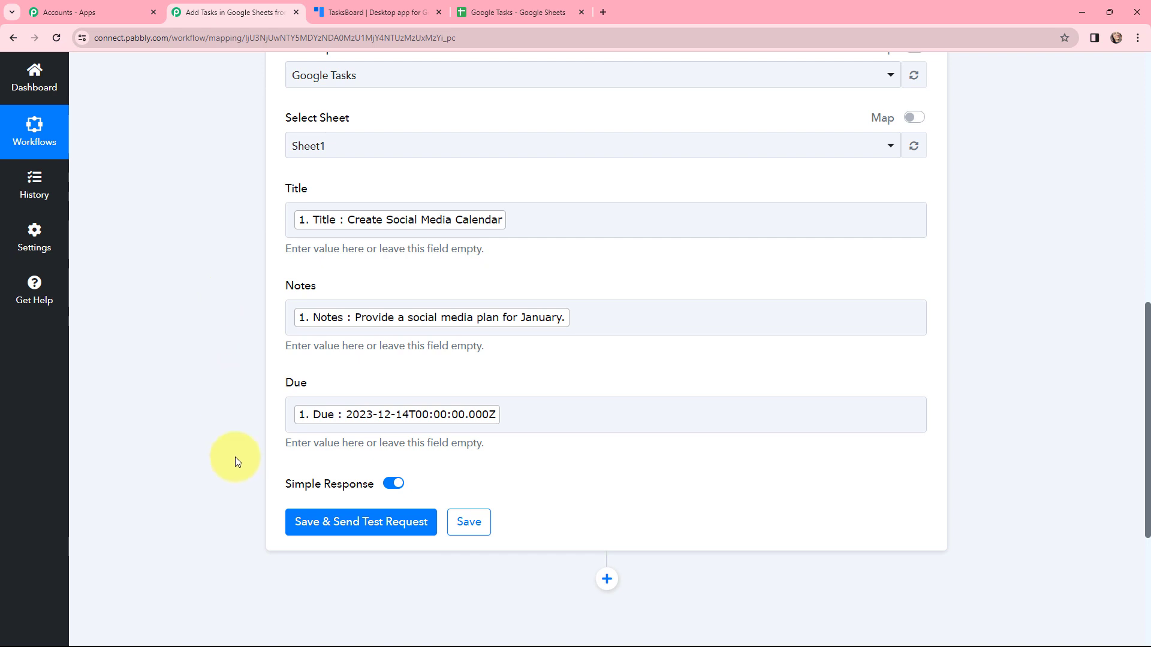
left_click(363, 524)
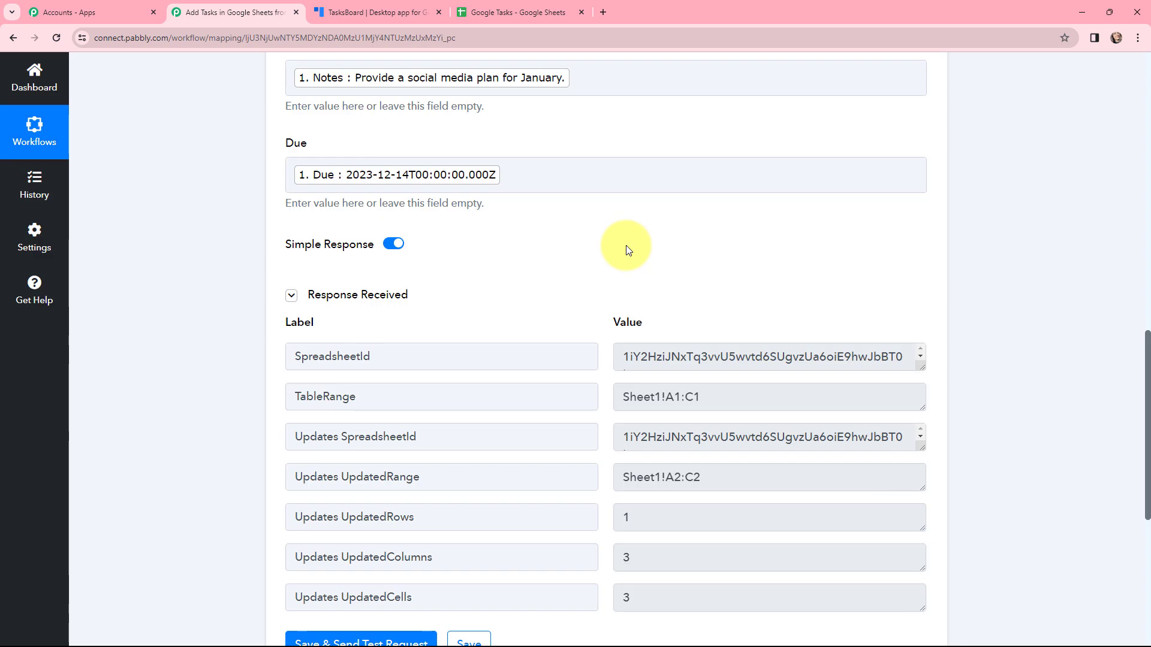